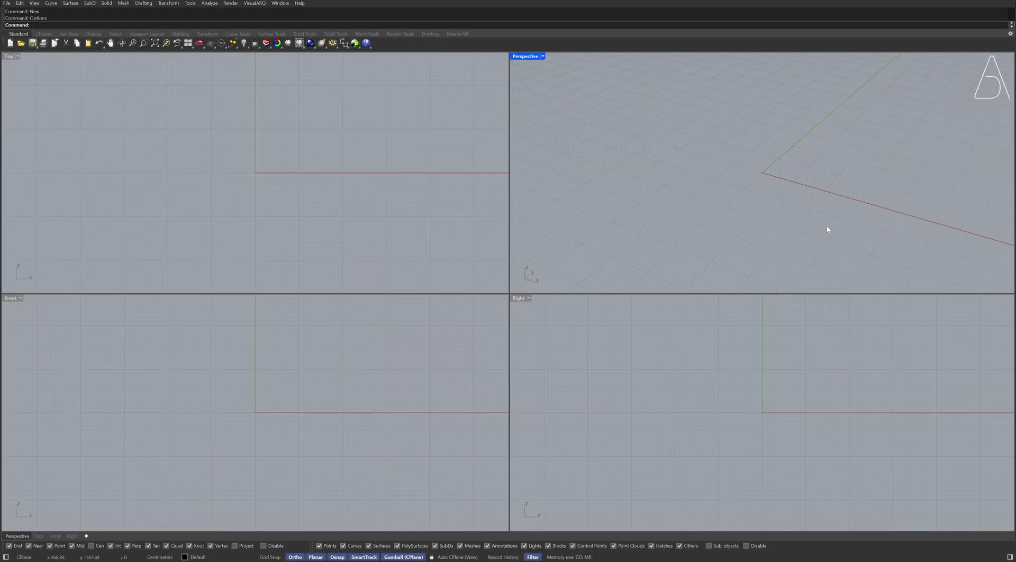
Start a new model from the Large Objects - Centimeters template with Perspective maximized
{"action": "key", "text": "Return"}
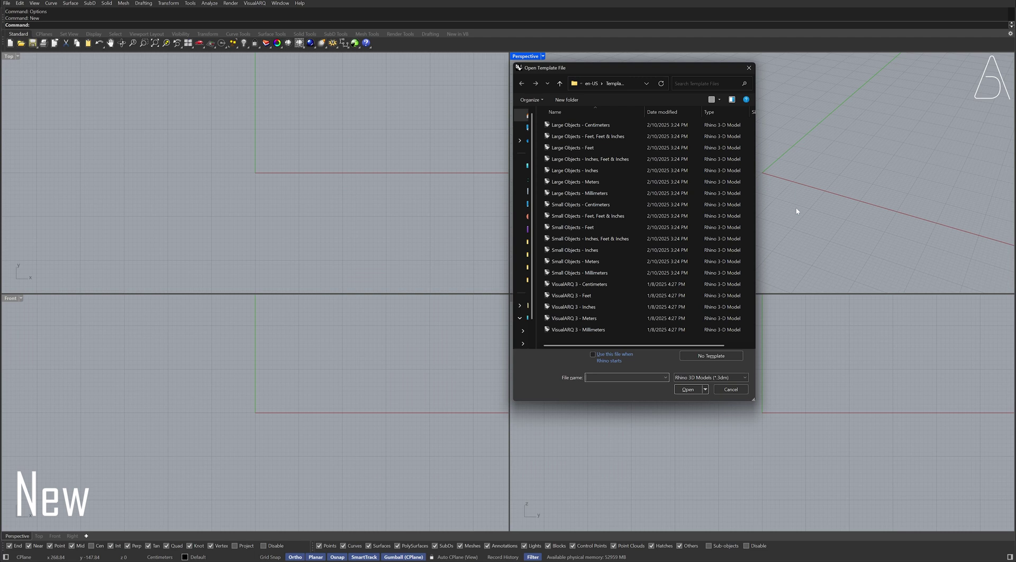
{"action": "double_click", "coordinate": [627, 125]}
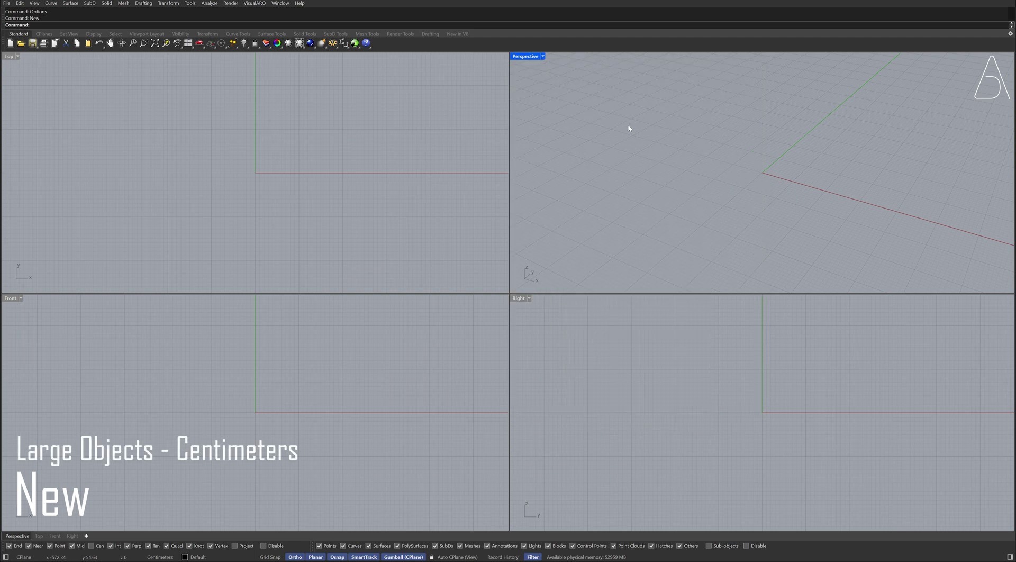
{"action": "double_click", "coordinate": [535, 59]}
Start a SubD plane with 4 faces along X and 15 faces along Y
{"action": "right_click_drag", "start_coordinate": [657, 224], "coordinate": [462, 272]}
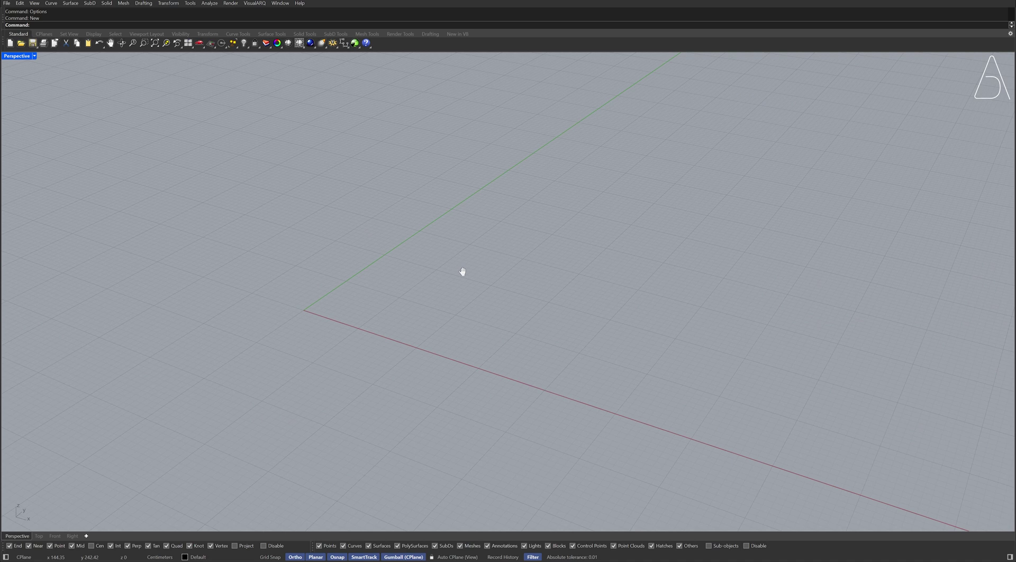
{"action": "type", "text": "subd"}
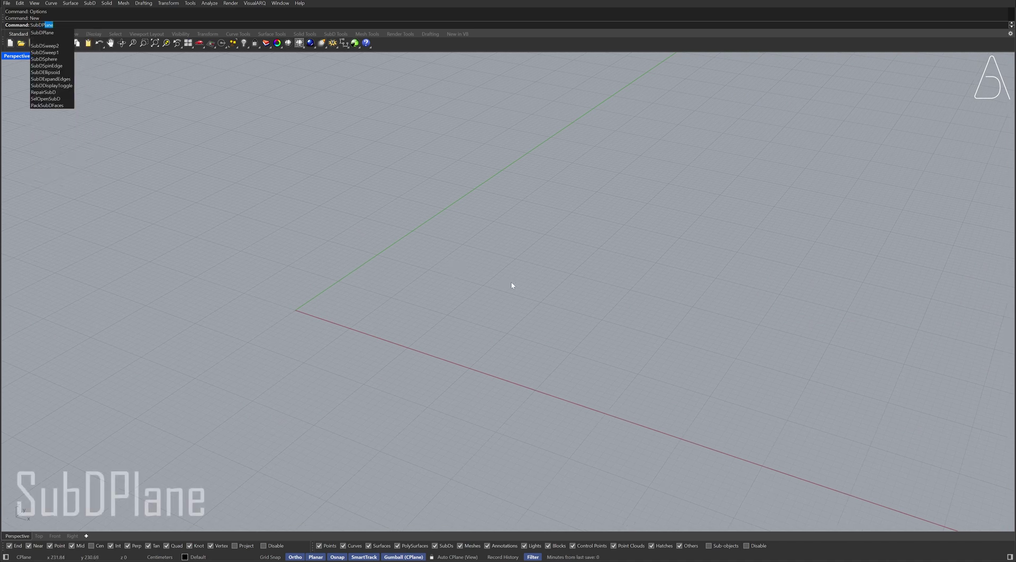
{"action": "key", "text": "Return"}
{"action": "type", "text": "x"}
{"action": "key", "text": "Return"}
{"action": "type", "text": "4"}
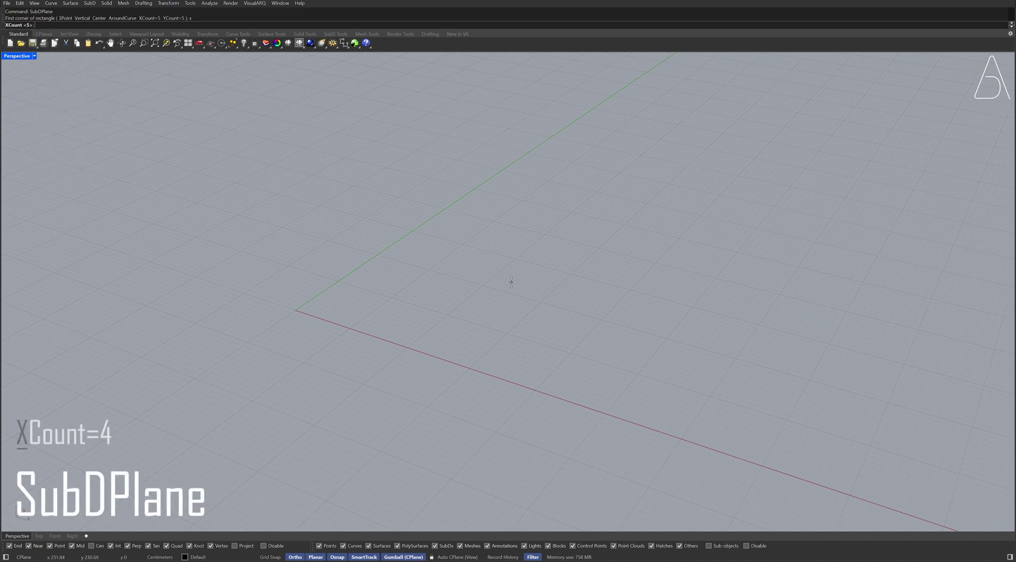
{"action": "key", "text": "Return"}
{"action": "type", "text": "y"}
{"action": "key", "text": "Return"}
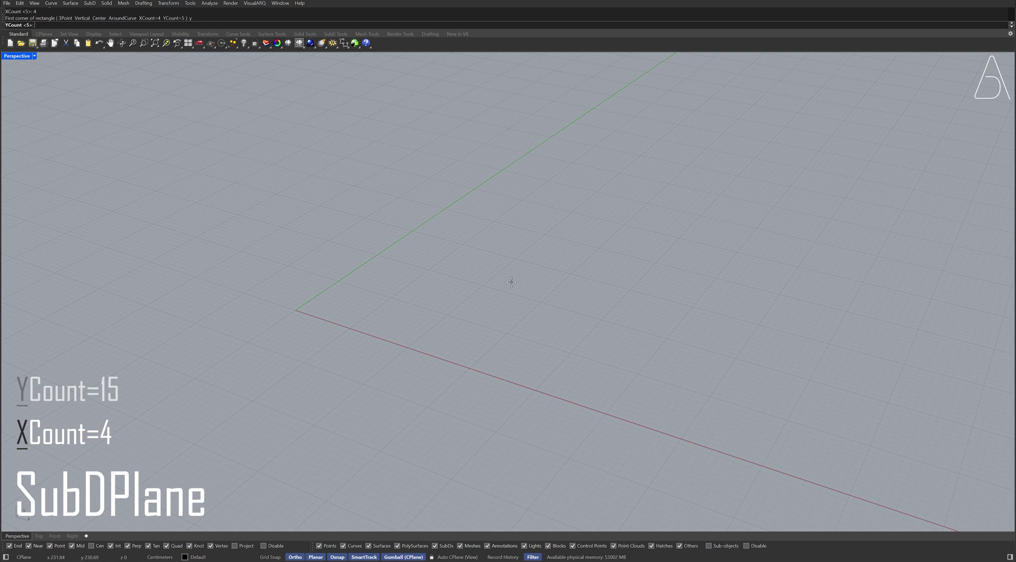
{"action": "key", "text": "Return"}
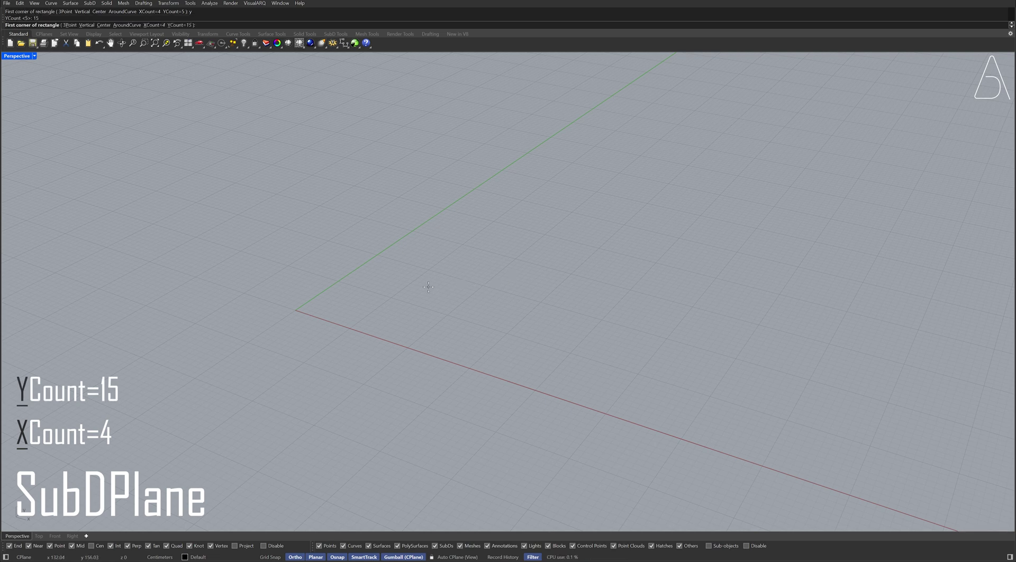
Stand the plane vertically from the origin, 500 long and 280 high
{"action": "type", "text": "v"}
{"action": "key", "text": "Return"}
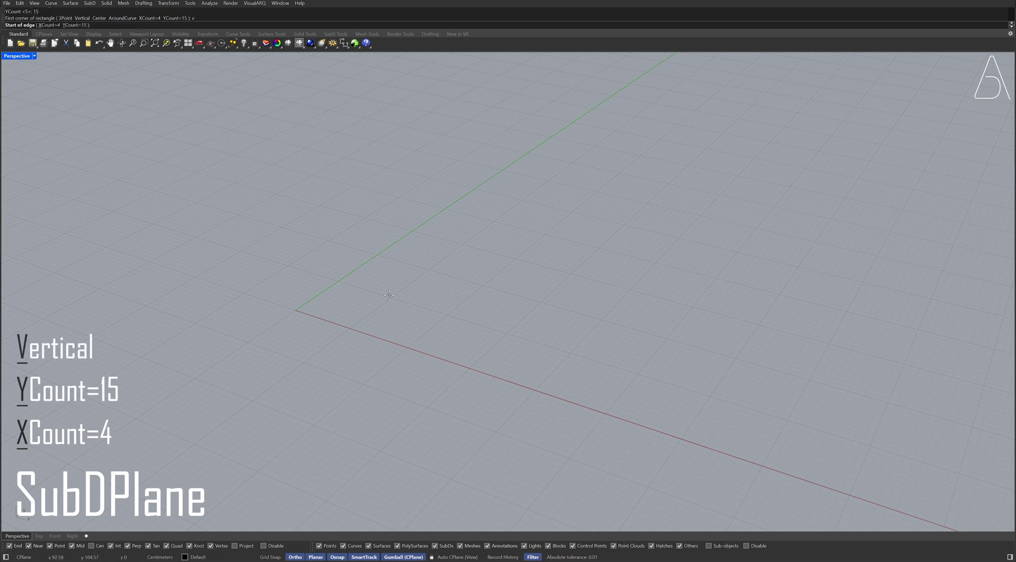
{"action": "type", "text": "0"}
{"action": "key", "text": "Return"}
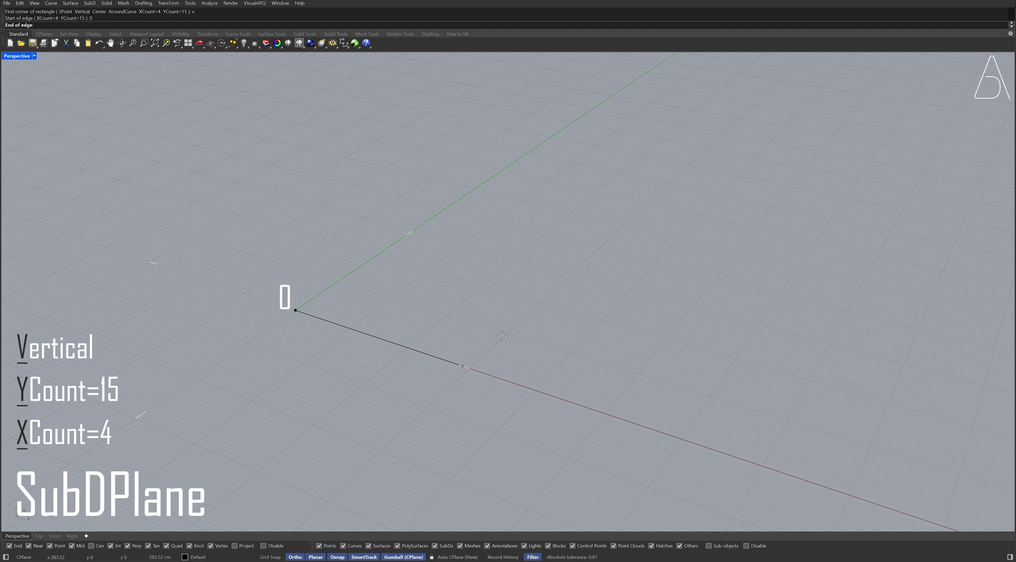
{"action": "type", "text": "500"}
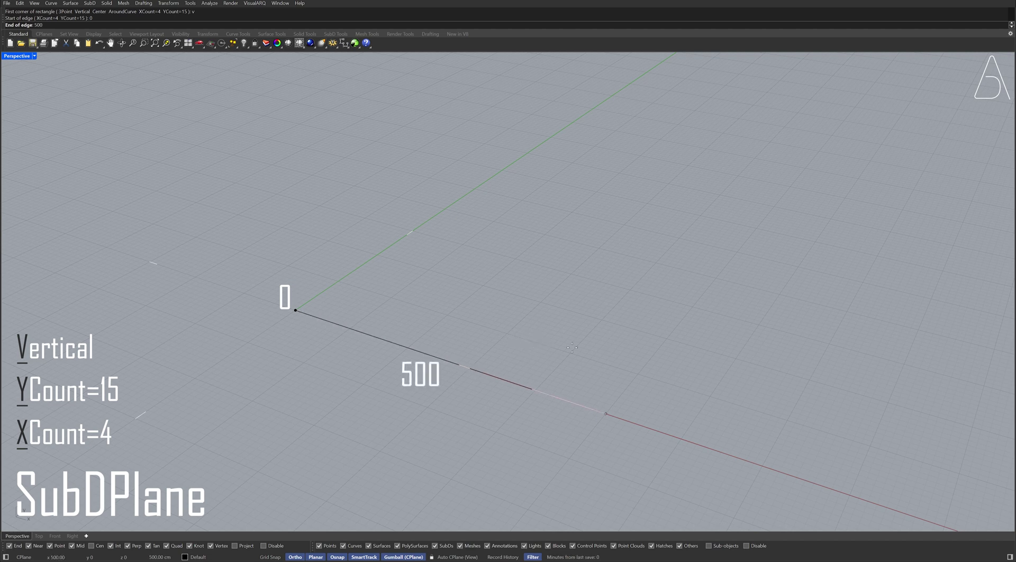
{"action": "key", "text": "Return"}
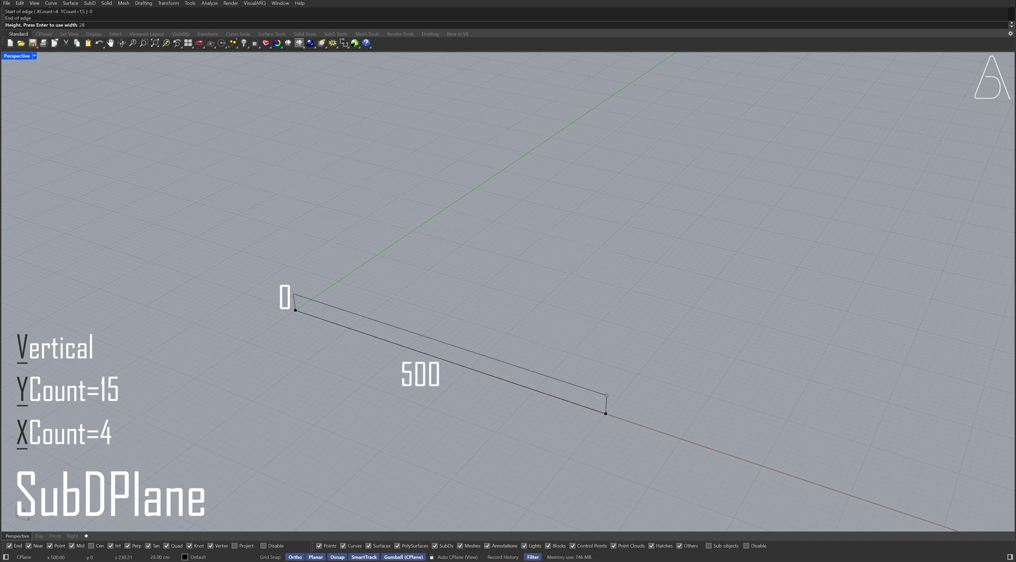
{"action": "type", "text": "280"}
{"action": "key", "text": "Return"}
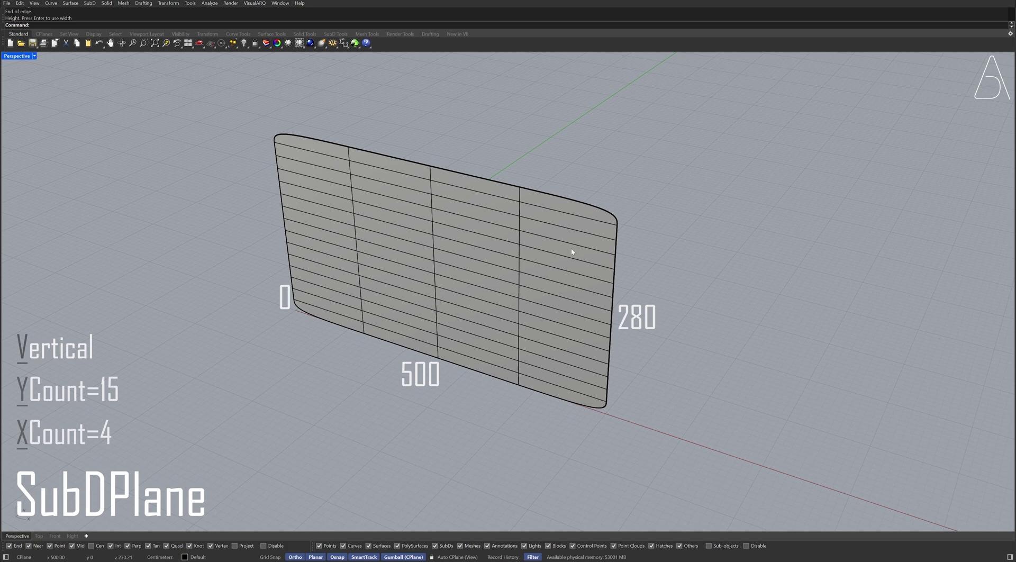
Zoom to fit the SubD wall and orbit to a lower, frontal view
{"action": "left_click", "coordinate": [572, 252]}
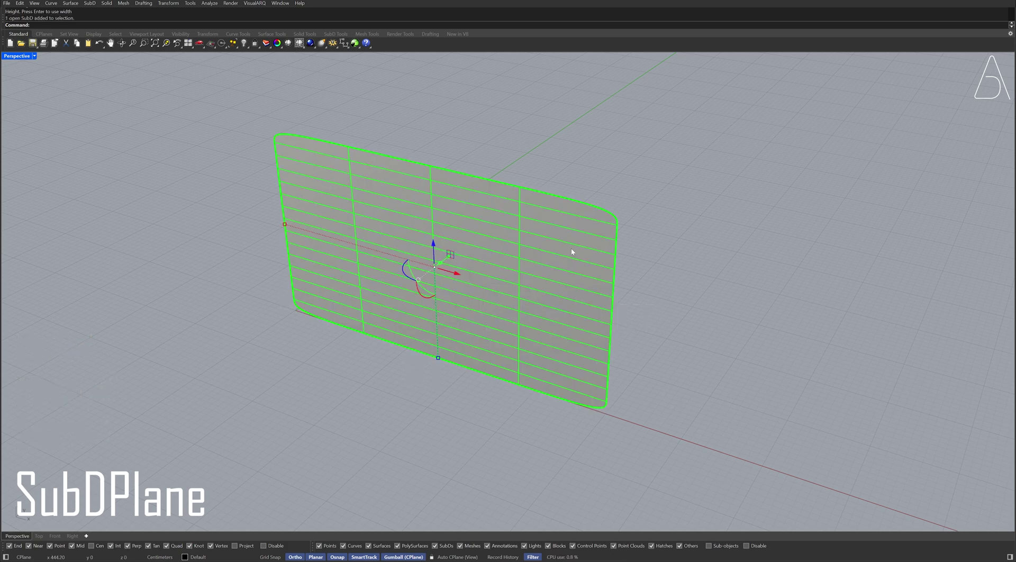
{"action": "type", "text": "zs"}
{"action": "key", "text": "Return"}
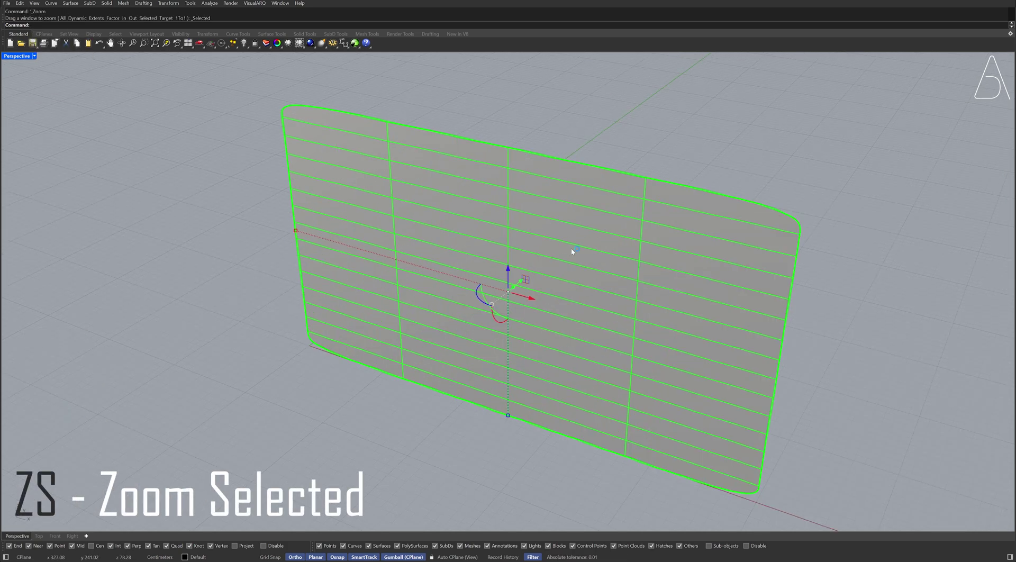
{"action": "right_click_drag", "start_coordinate": [572, 251], "coordinate": [573, 229]}
{"action": "key", "text": "Escape"}
Crease the wall's four corner vertices to make them sharp
{"action": "type", "text": "cre"}
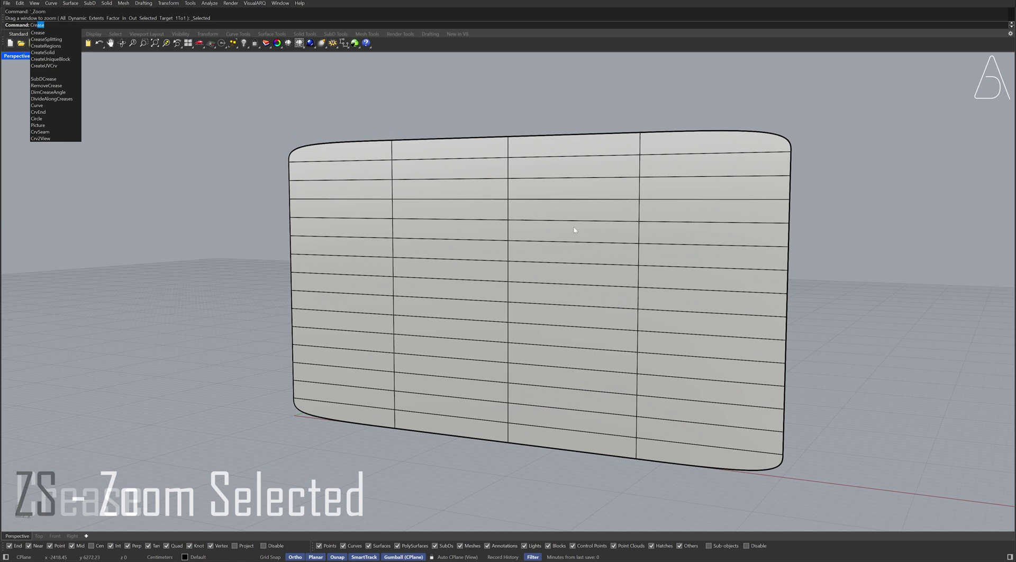
{"action": "key", "text": "Return"}
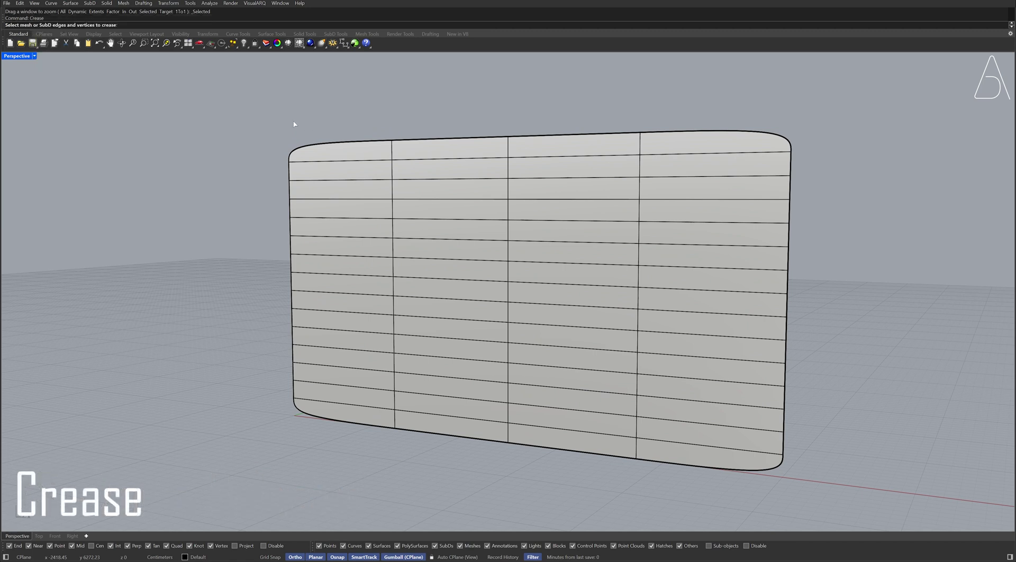
{"action": "left_click", "coordinate": [306, 146]}
{"action": "left_click_drag", "start_coordinate": [723, 113], "coordinate": [796, 140]}
{"action": "left_click_drag", "start_coordinate": [704, 481], "coordinate": [793, 463]}
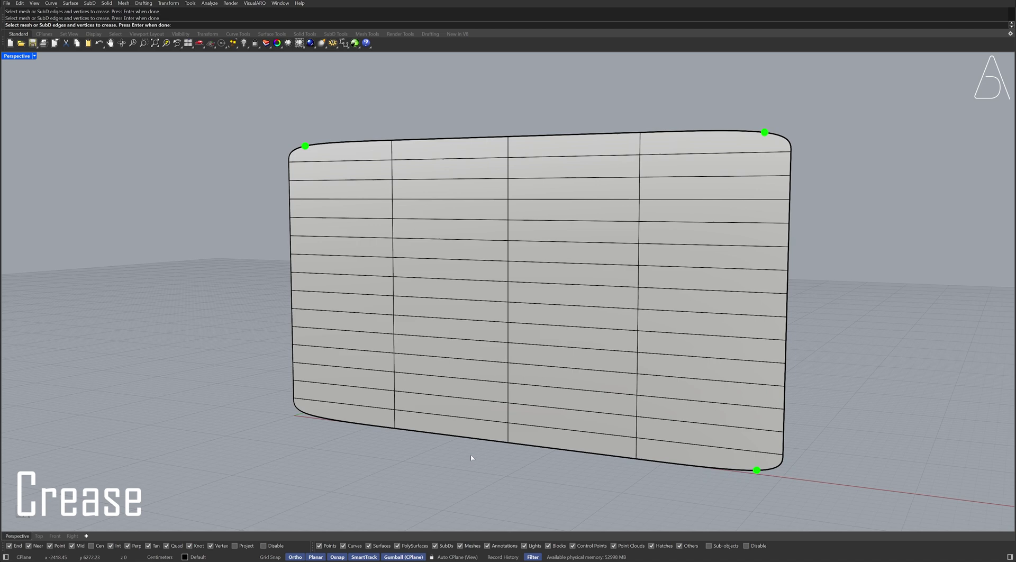
{"action": "left_click_drag", "start_coordinate": [282, 435], "coordinate": [327, 412]}
{"action": "key", "text": "Return"}
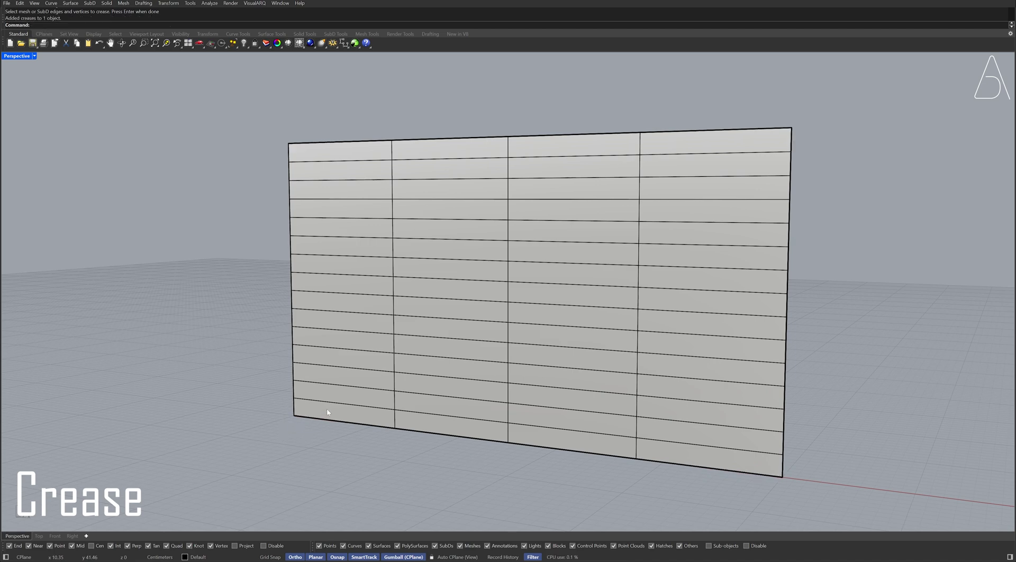
Copy the SubD wall 15 units along Y with the gumball
{"action": "left_click", "coordinate": [532, 284]}
{"action": "right_click_drag", "start_coordinate": [656, 228], "coordinate": [534, 302]}
{"action": "left_click", "coordinate": [531, 303]}
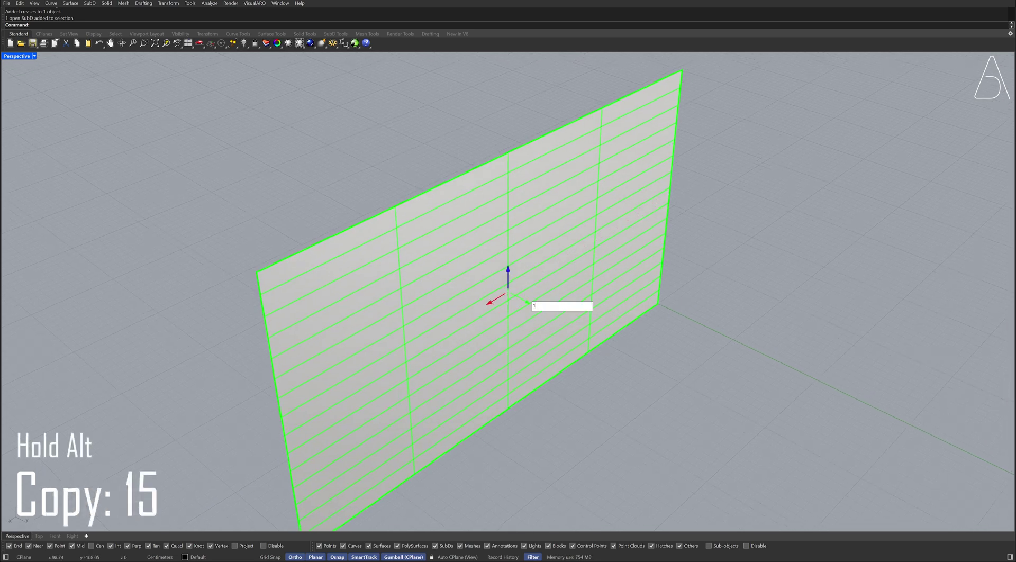
{"action": "type", "text": "15"}
{"action": "key", "text": "alt+Return"}
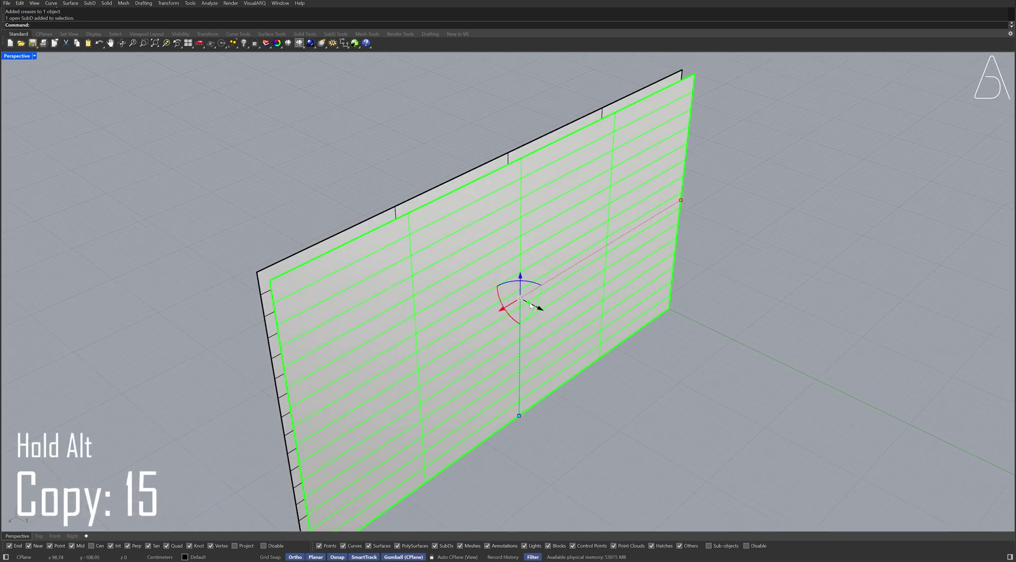
{"action": "key", "text": "Escape"}
{"action": "right_click_drag", "start_coordinate": [366, 306], "coordinate": [419, 333]}
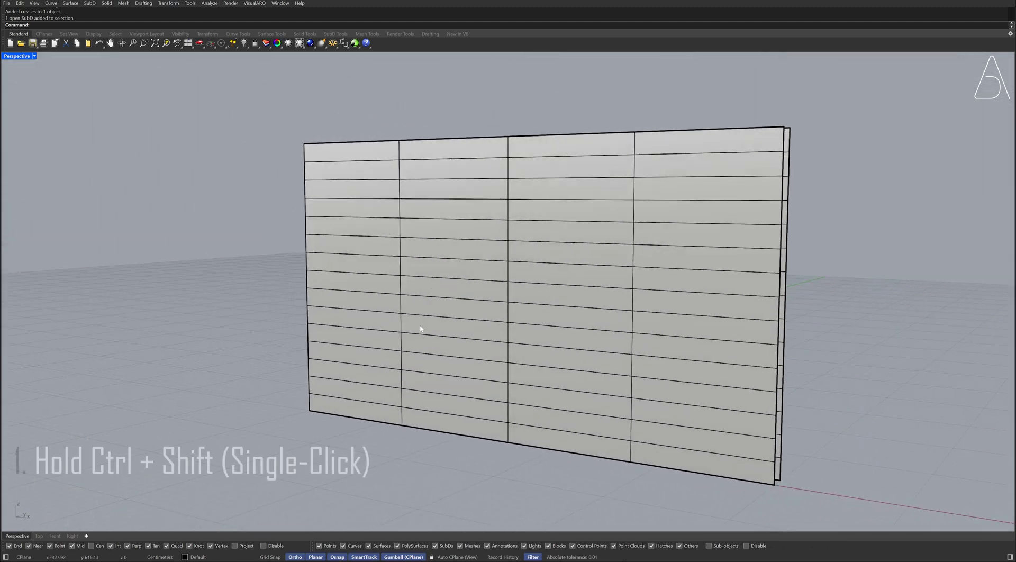
Select the left vertical edge loop and Scale1D it from the top-left corner into an arch
{"action": "left_click", "coordinate": [402, 398], "text": "ctrl+shift"}
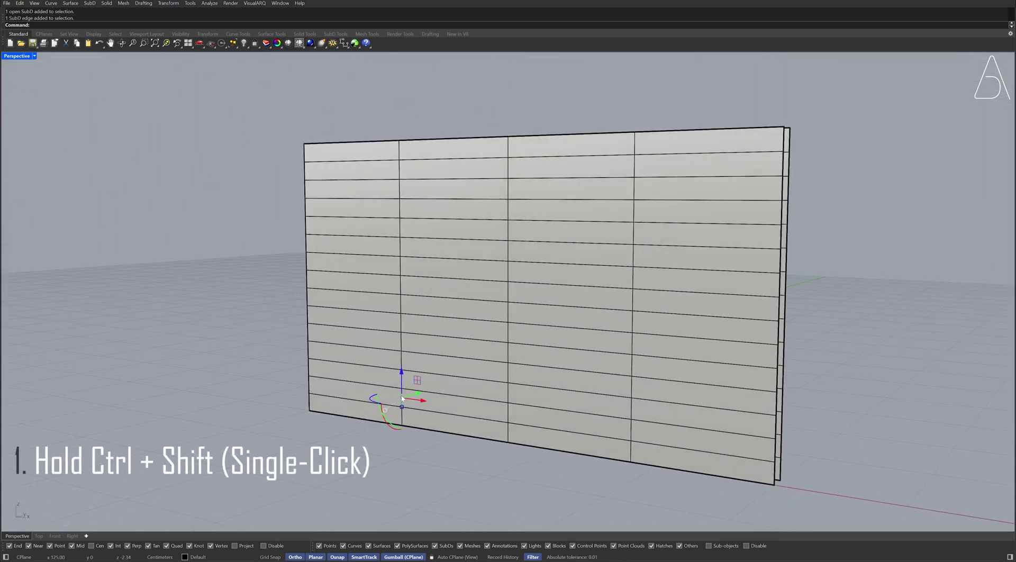
{"action": "double_click", "coordinate": [402, 307], "text": "ctrl+shift"}
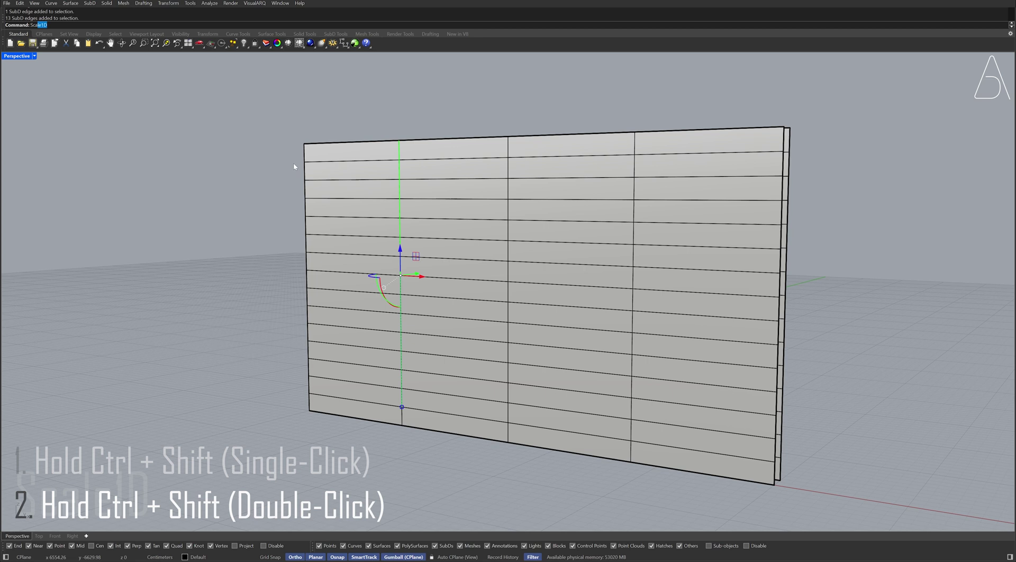
{"action": "type", "text": "scale1d"}
{"action": "key", "text": "Return"}
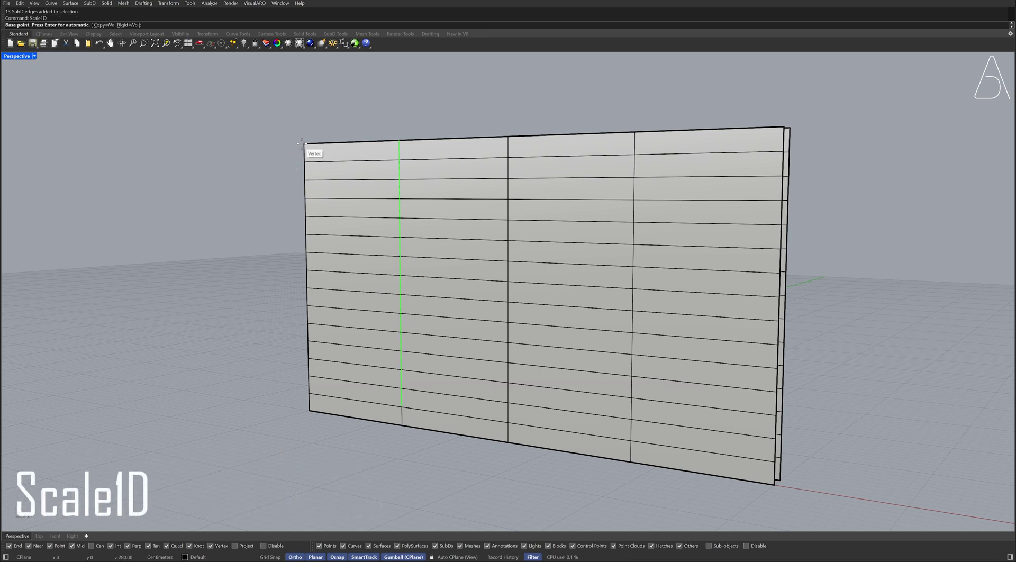
{"action": "left_click", "coordinate": [304, 144]}
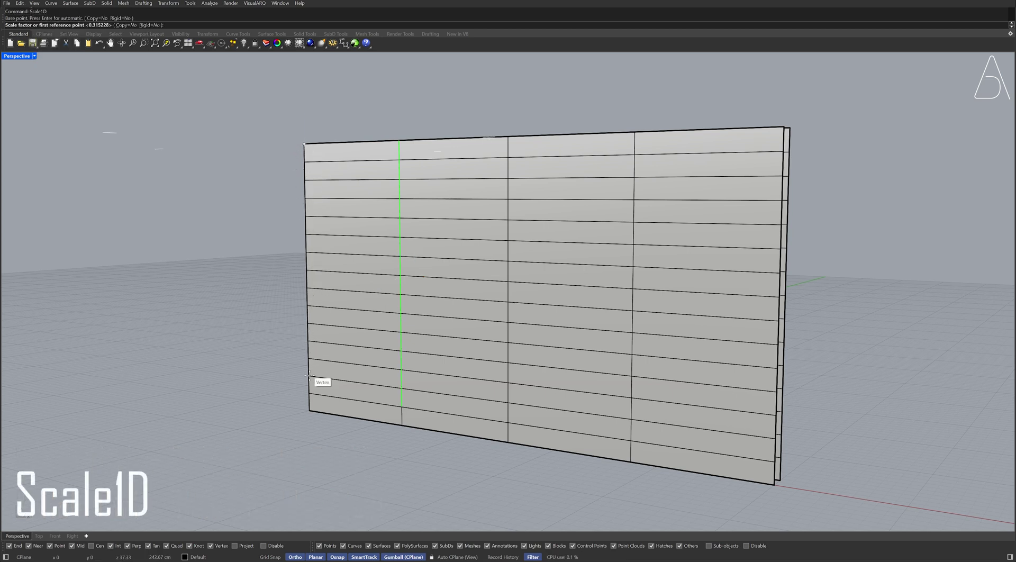
{"action": "left_click", "coordinate": [309, 410]}
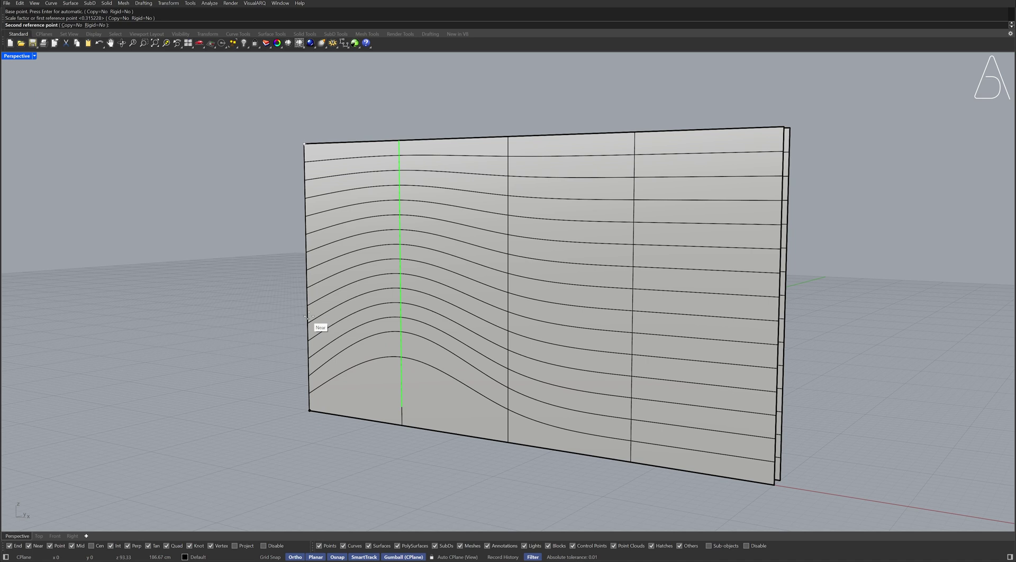
{"action": "left_click", "coordinate": [303, 164]}
{"action": "key", "text": "Escape"}
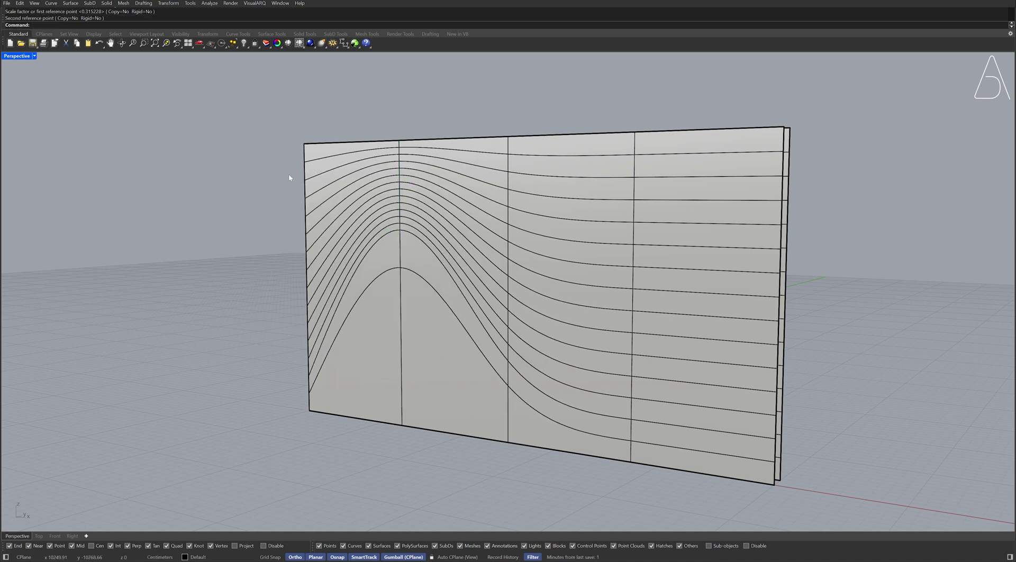
Select the right vertical edge loop and Scale1D it downward from the lower-right corner
{"action": "left_click", "coordinate": [635, 169], "text": "ctrl+shift"}
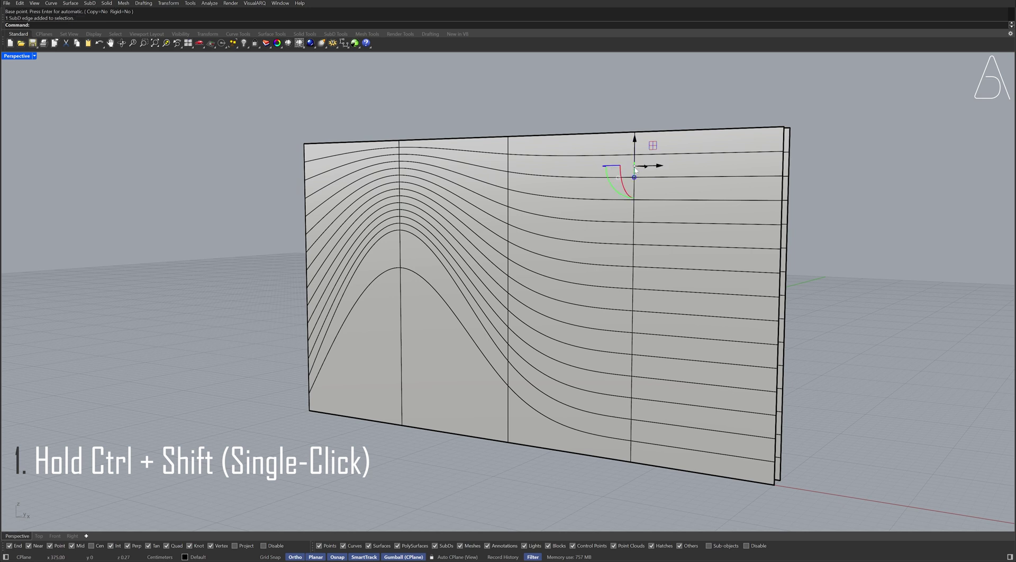
{"action": "double_click", "coordinate": [633, 279], "text": "ctrl+shift"}
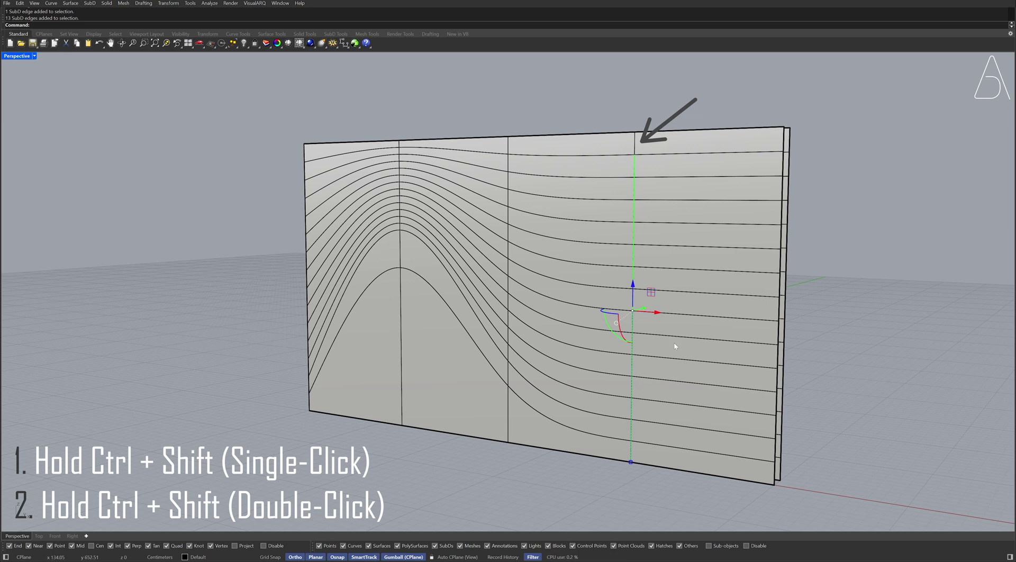
{"action": "type", "text": "Scale1D"}
{"action": "key", "text": "Return"}
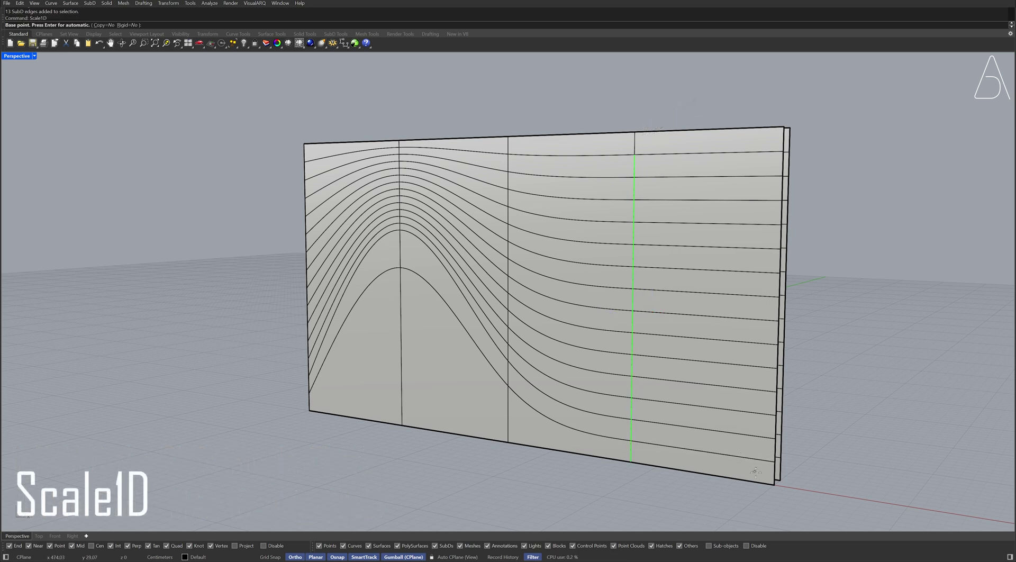
{"action": "left_click", "coordinate": [774, 484]}
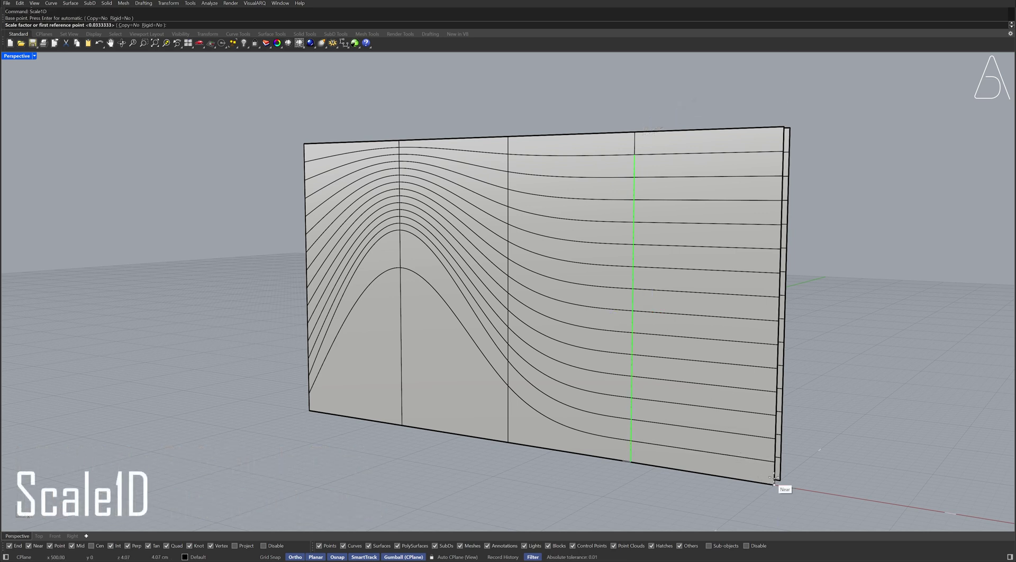
{"action": "left_click", "coordinate": [784, 135]}
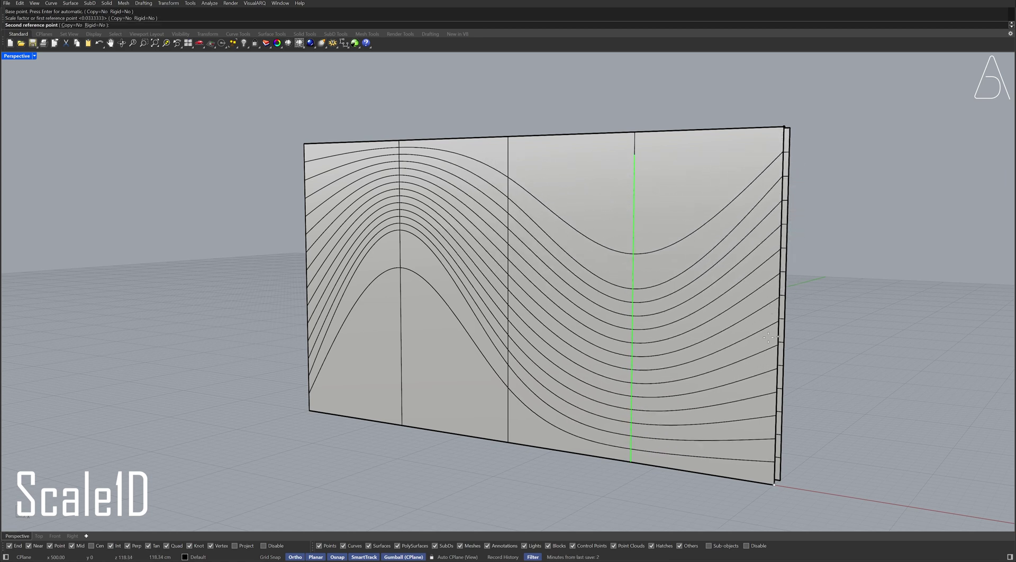
{"action": "left_click", "coordinate": [766, 359]}
{"action": "key", "text": "Escape"}
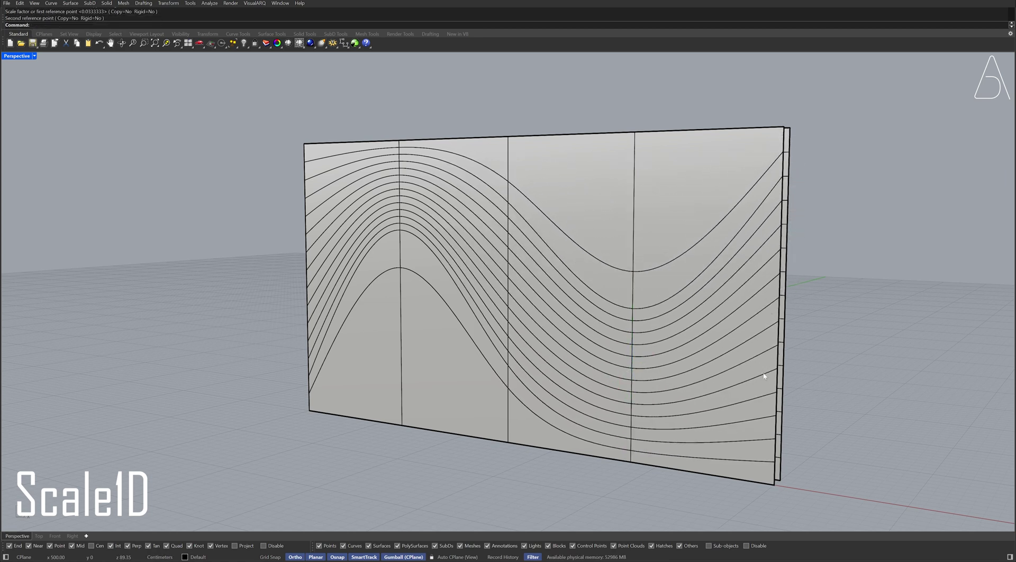
Select three wavy face loops across the wall and orbit to an oblique view
{"action": "left_click", "coordinate": [659, 325], "text": "ctrl+shift"}
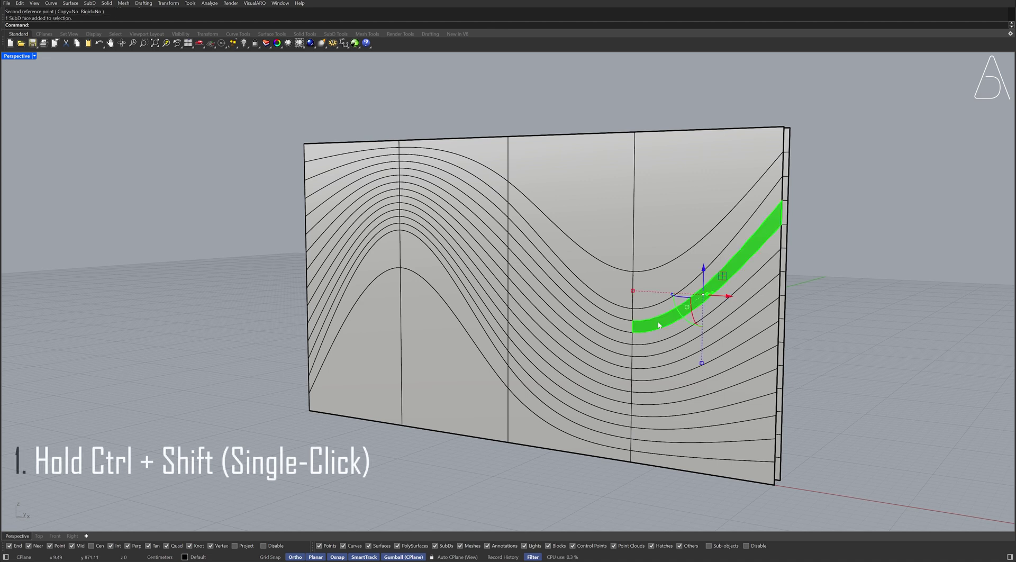
{"action": "double_click", "coordinate": [624, 328], "text": "ctrl+shift"}
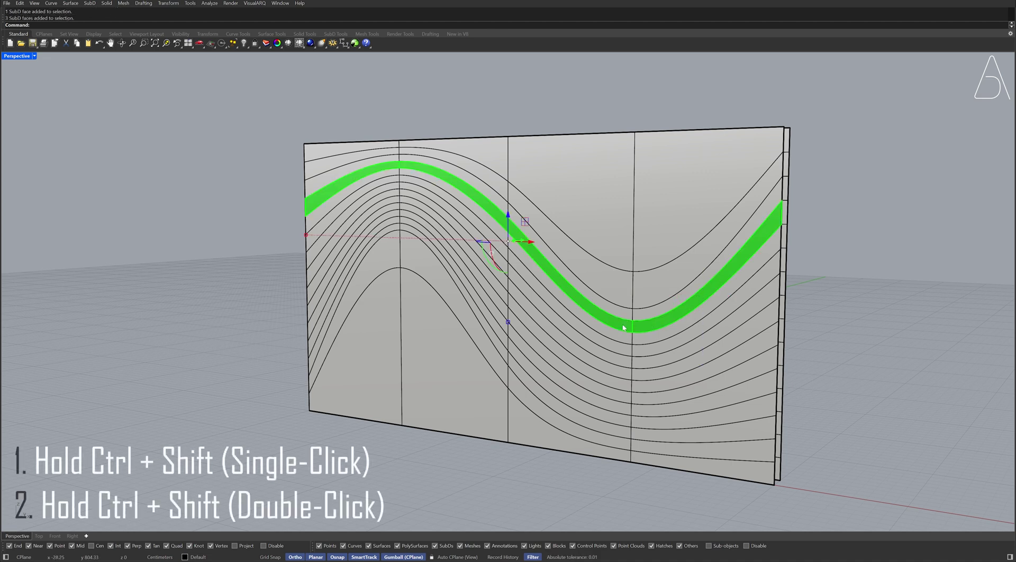
{"action": "left_click", "coordinate": [643, 374], "text": "ctrl+shift"}
{"action": "double_click", "coordinate": [618, 370], "text": "ctrl+shift"}
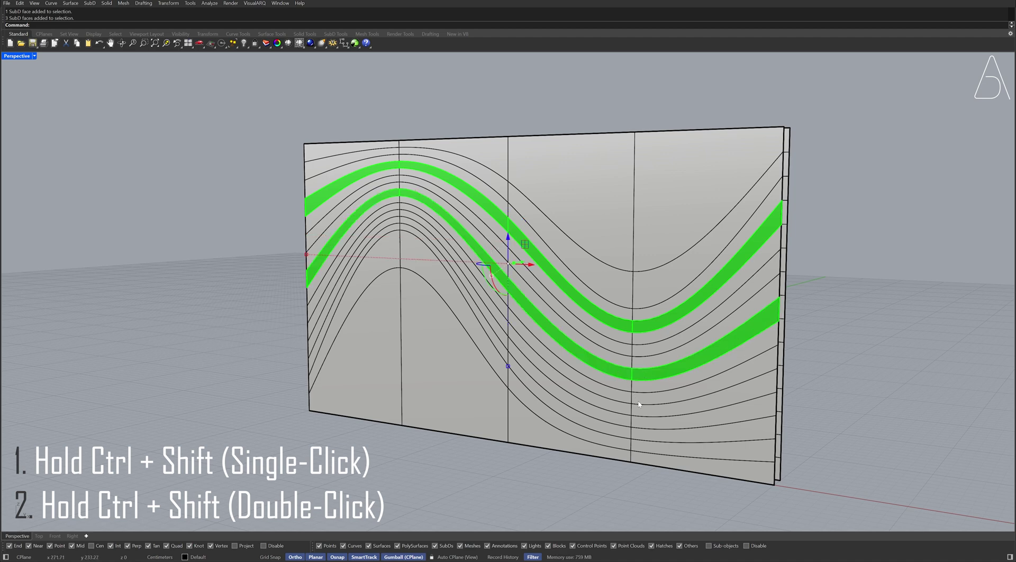
{"action": "left_click", "coordinate": [653, 423], "text": "ctrl+shift"}
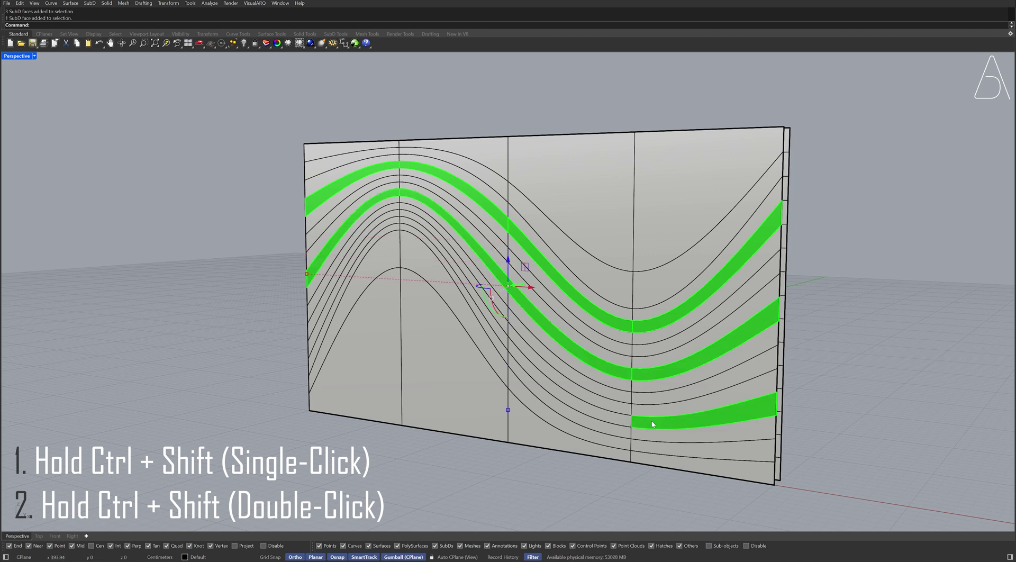
{"action": "double_click", "coordinate": [612, 421], "text": "ctrl+shift"}
{"action": "right_click_drag", "start_coordinate": [600, 343], "coordinate": [545, 290]}
Move the three selected strips -15 along Y with the gumball
{"action": "left_click", "coordinate": [508, 247]}
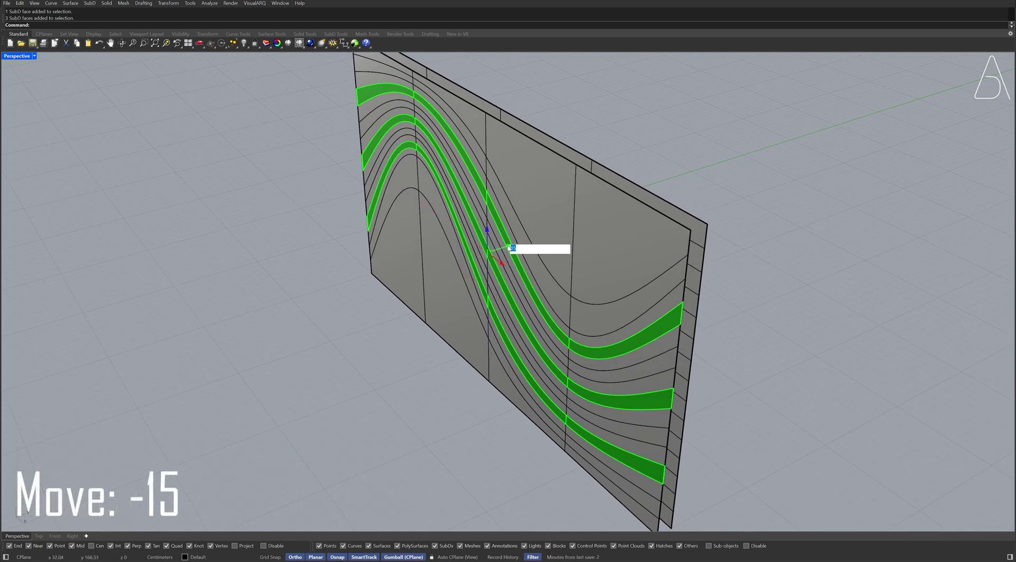
{"action": "type", "text": "-15"}
{"action": "key", "text": "Return"}
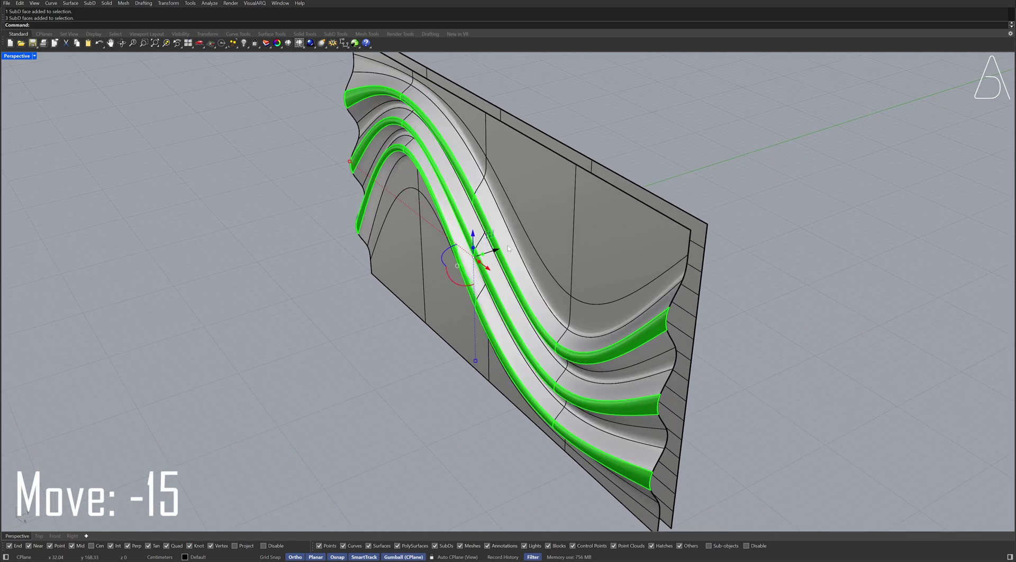
Deselect two strips and push the remaining strip a further 10 deeper
{"action": "double_click", "coordinate": [646, 335], "text": "ctrl+shift"}
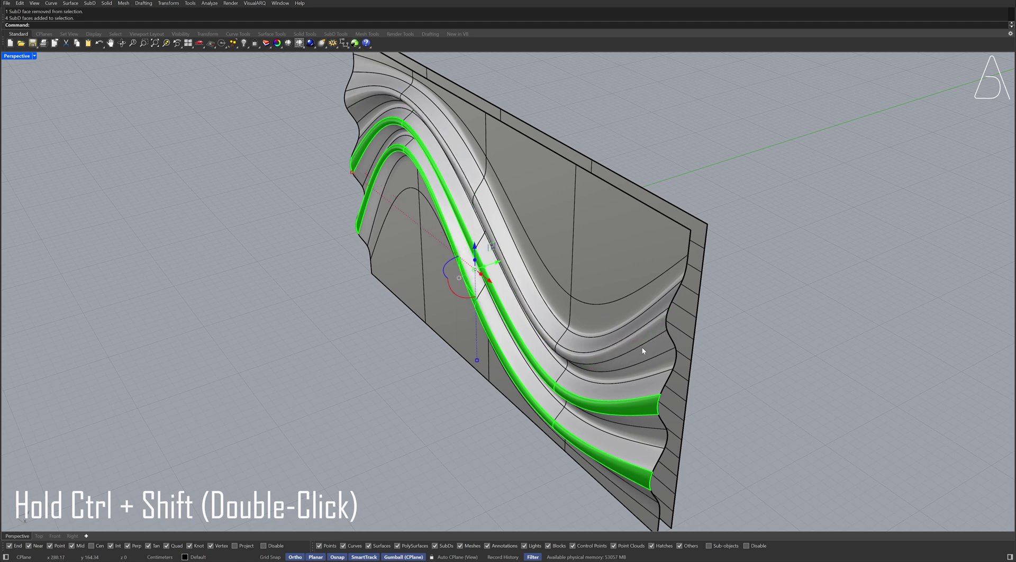
{"action": "double_click", "coordinate": [632, 462], "text": "ctrl+shift"}
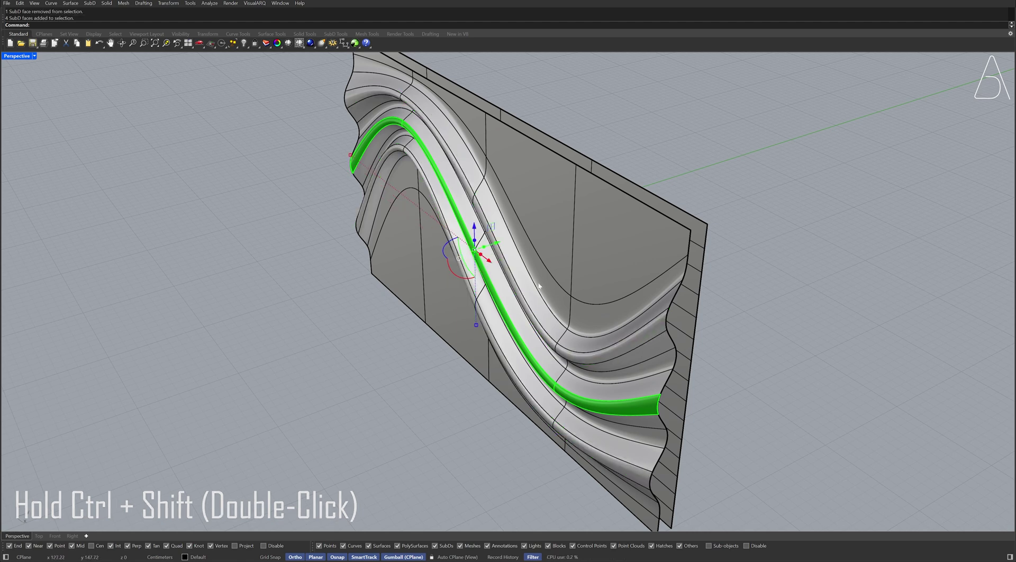
{"action": "left_click", "coordinate": [499, 242]}
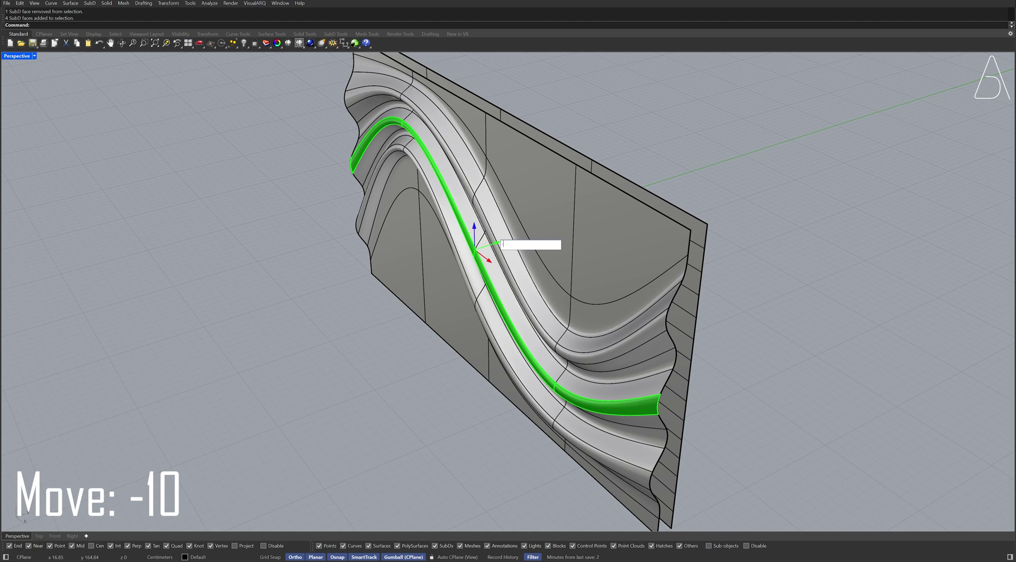
{"action": "key", "text": "Return"}
{"action": "key", "text": "Escape"}
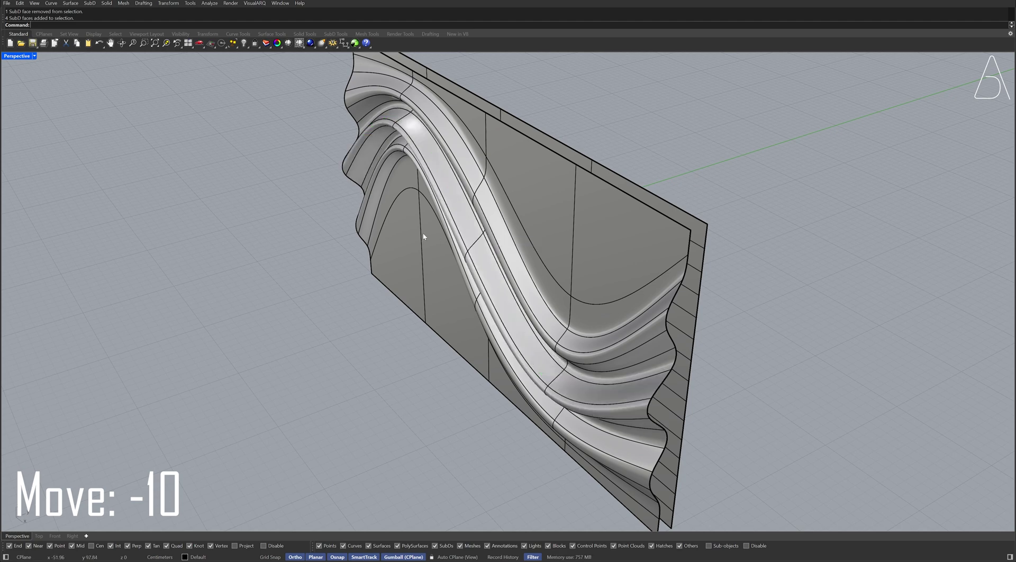
{"action": "right_click_drag", "start_coordinate": [423, 236], "coordinate": [464, 213]}
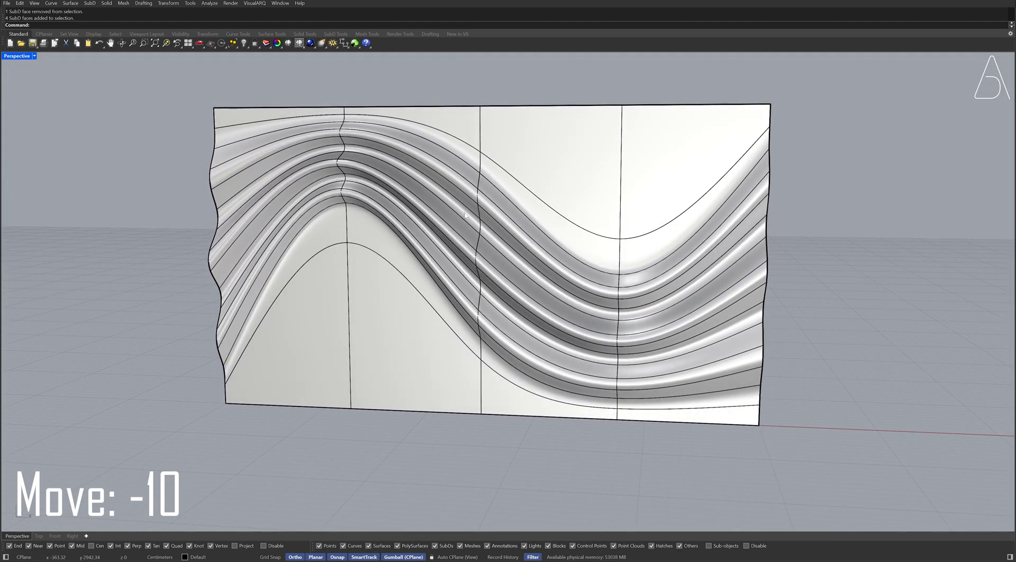
Gumball-scale the left and right vertical edges to stretch the wave vertically
{"action": "left_click", "coordinate": [621, 259], "text": "ctrl+shift"}
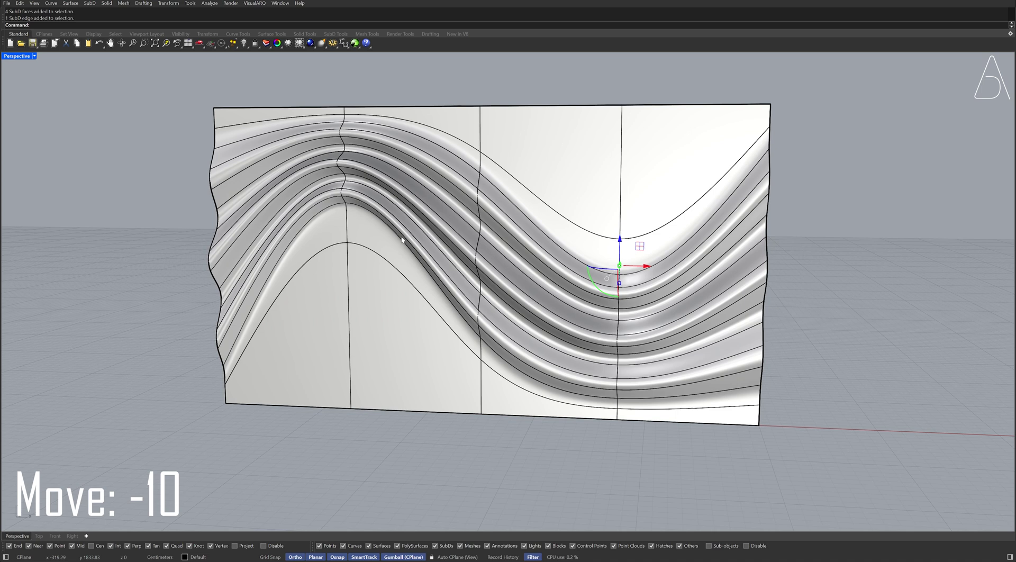
{"action": "left_click", "coordinate": [347, 223], "text": "ctrl+shift"}
{"action": "mouse_move", "coordinate": [480, 258]}
{"action": "left_mouse_down"}
{"action": "mouse_move", "coordinate": [483, 275]}
{"action": "mouse_move", "coordinate": [485, 247]}
{"action": "left_mouse_up"}
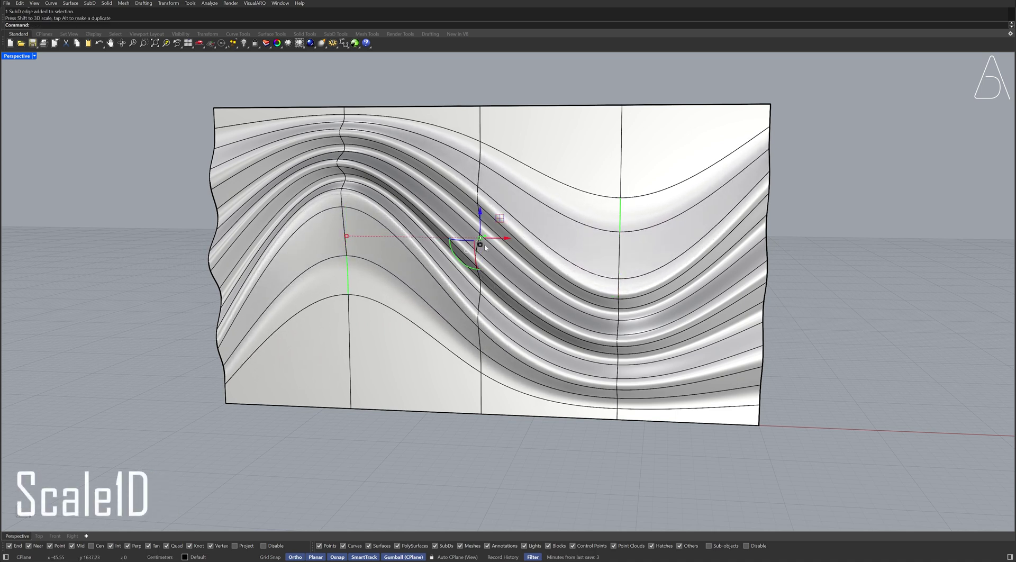
{"action": "key", "text": "Escape"}
Spread two vertices on the arch and trough apart vertically with the gumball scale
{"action": "left_click", "coordinate": [349, 296], "text": "ctrl+shift"}
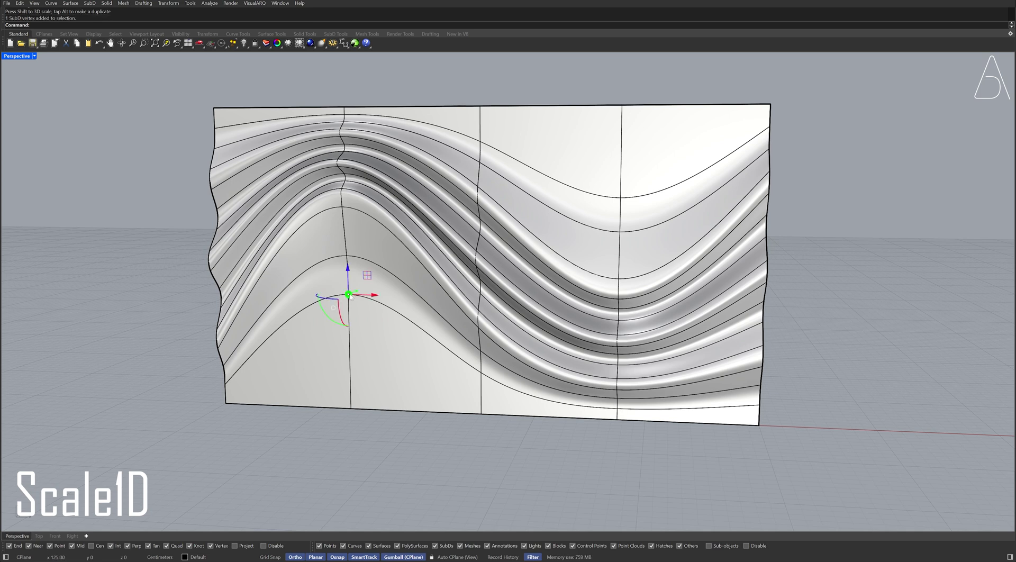
{"action": "left_click", "coordinate": [622, 201], "text": "ctrl+shift"}
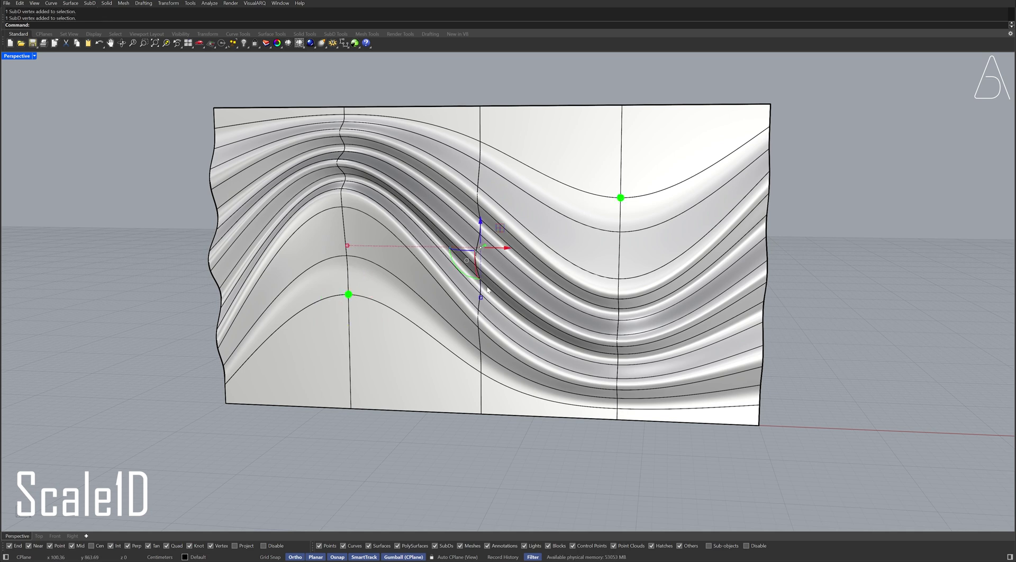
{"action": "left_click_drag", "start_coordinate": [481, 298], "coordinate": [483, 263]}
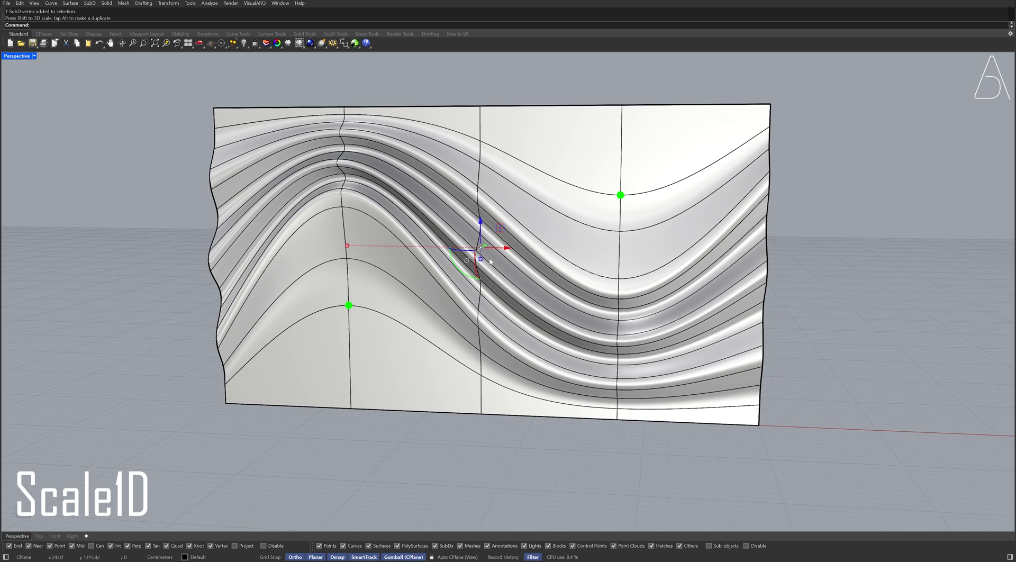
{"action": "key", "text": "Escape"}
{"action": "right_click_drag", "start_coordinate": [739, 172], "coordinate": [686, 193]}
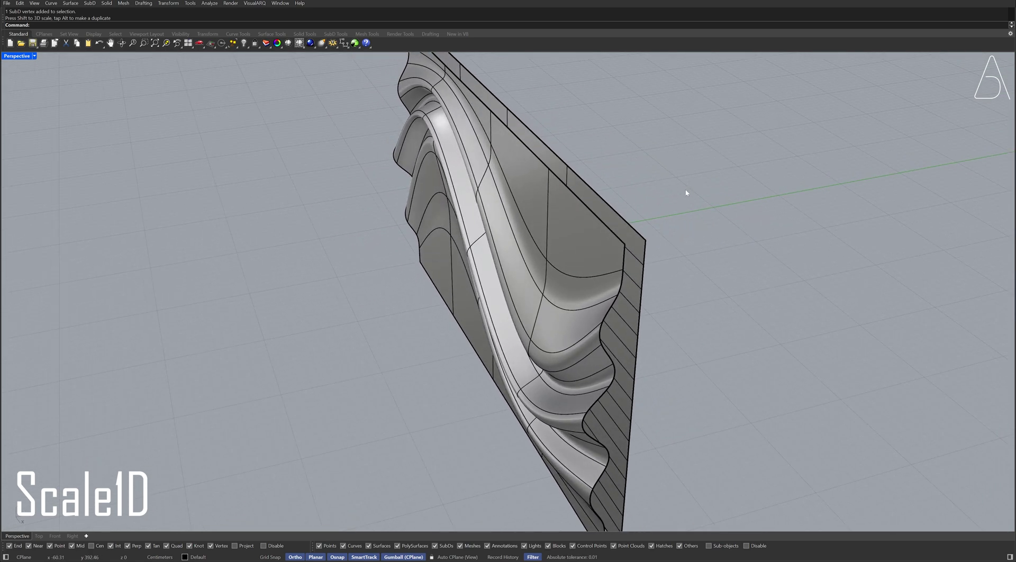
Bridge the front and back walls' boundary edge loops to close the panel
{"action": "double_click", "coordinate": [606, 227], "text": "ctrl+shift"}
{"action": "double_click", "coordinate": [614, 212], "text": "ctrl+shift"}
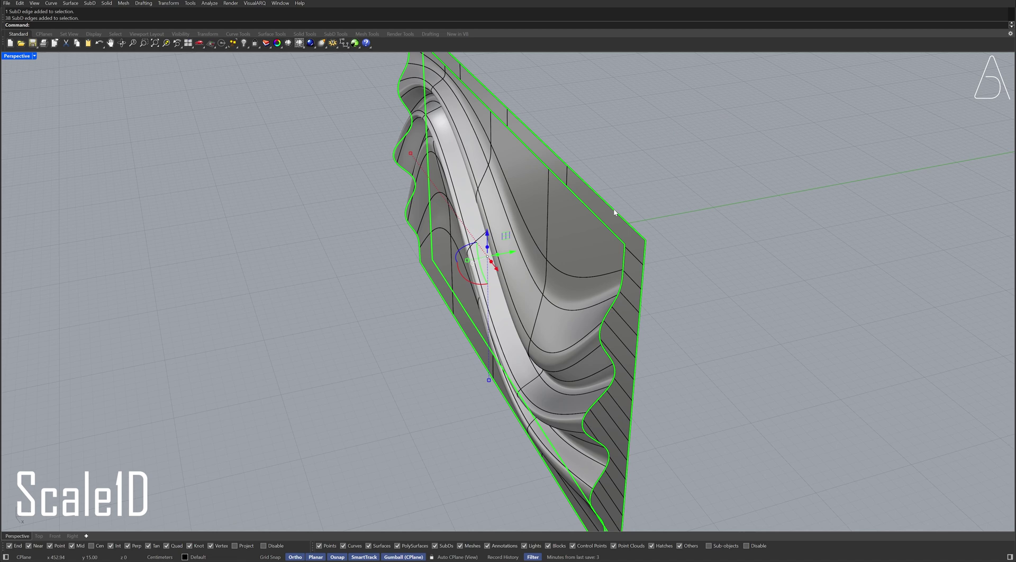
{"action": "type", "text": "Bridge"}
{"action": "key", "text": "Return"}
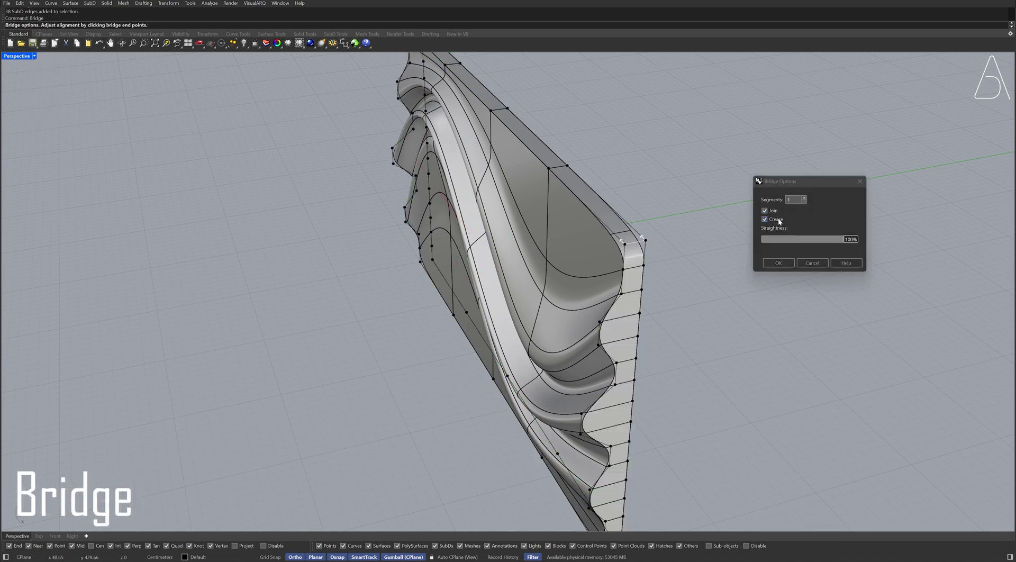
{"action": "left_click", "coordinate": [786, 261]}
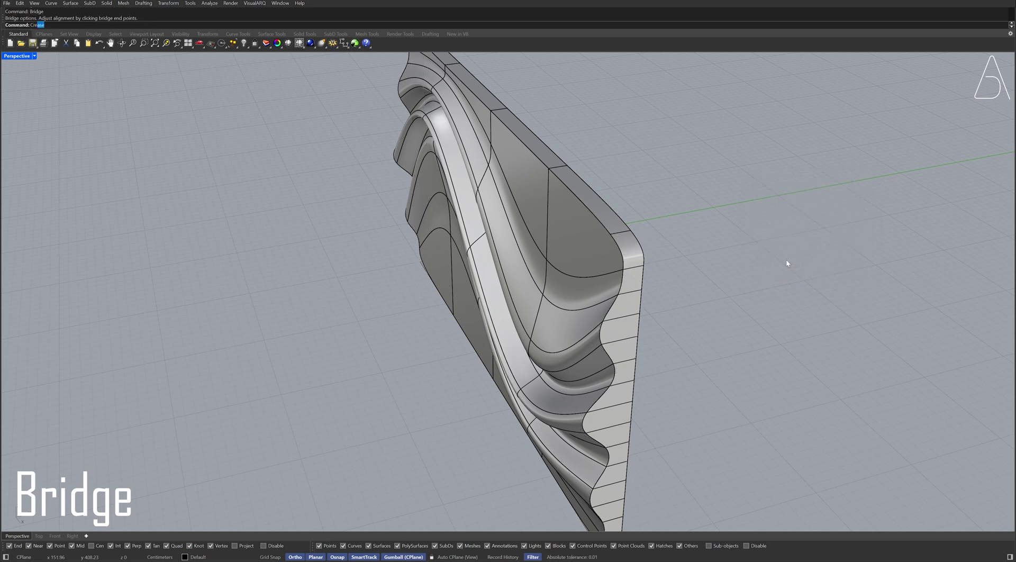
Crease the panel's right end edge to sharpen its sides, and select the panel
{"action": "type", "text": "Cr"}
{"action": "key", "text": "Return"}
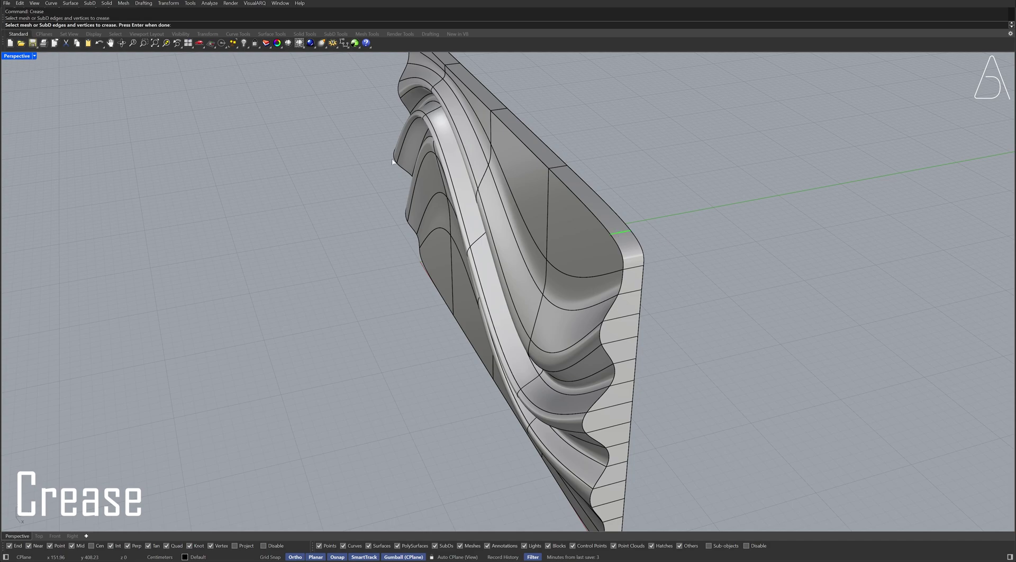
{"action": "right_click_drag", "start_coordinate": [622, 234], "coordinate": [449, 186]}
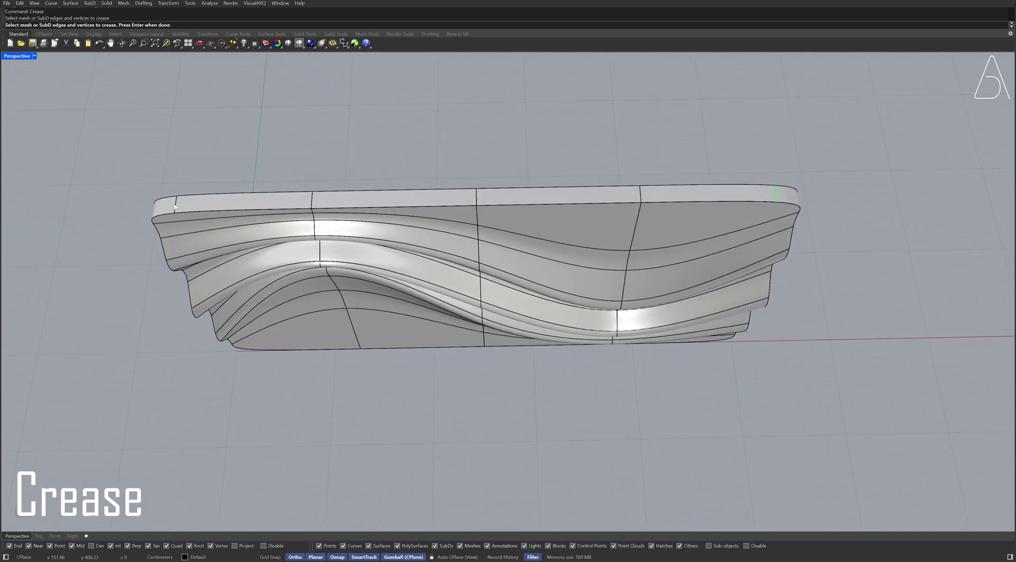
{"action": "right_click_drag", "start_coordinate": [175, 207], "coordinate": [438, 196]}
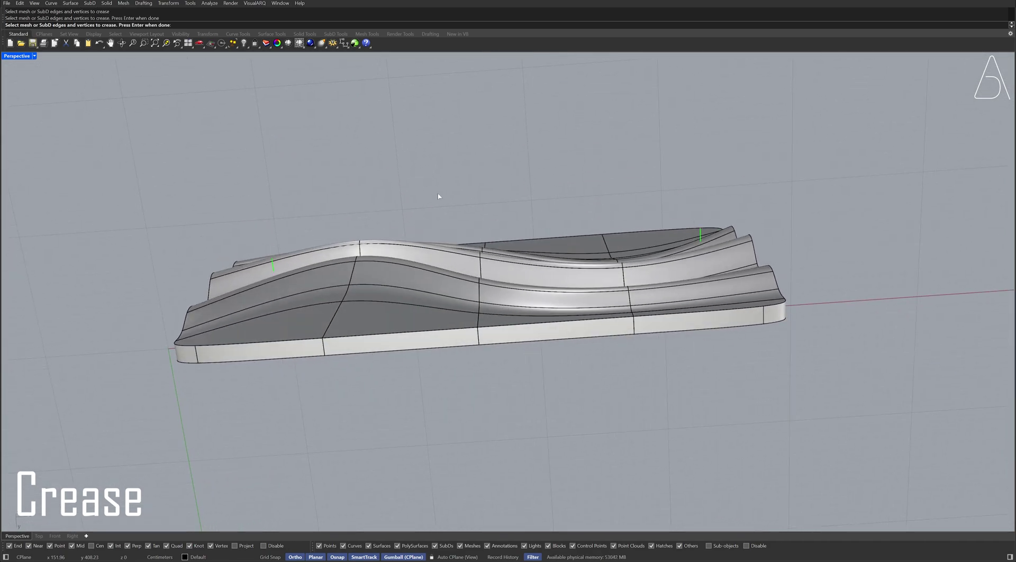
{"action": "left_click", "coordinate": [764, 316]}
{"action": "right_click_drag", "start_coordinate": [551, 251], "coordinate": [683, 297]}
{"action": "key", "text": "Return"}
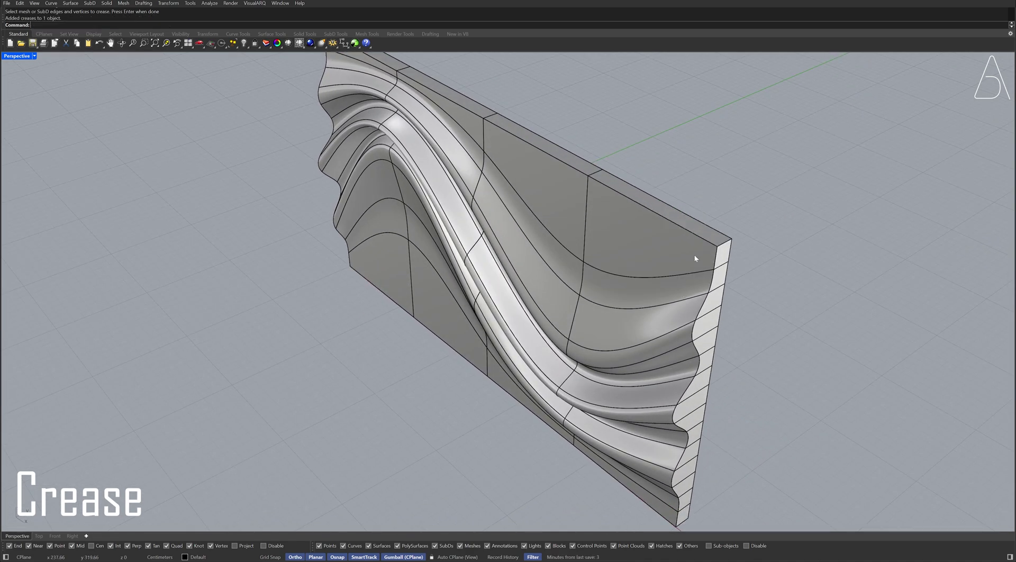
{"action": "right_click_drag", "start_coordinate": [574, 245], "coordinate": [388, 250]}
{"action": "left_click", "coordinate": [388, 250]}
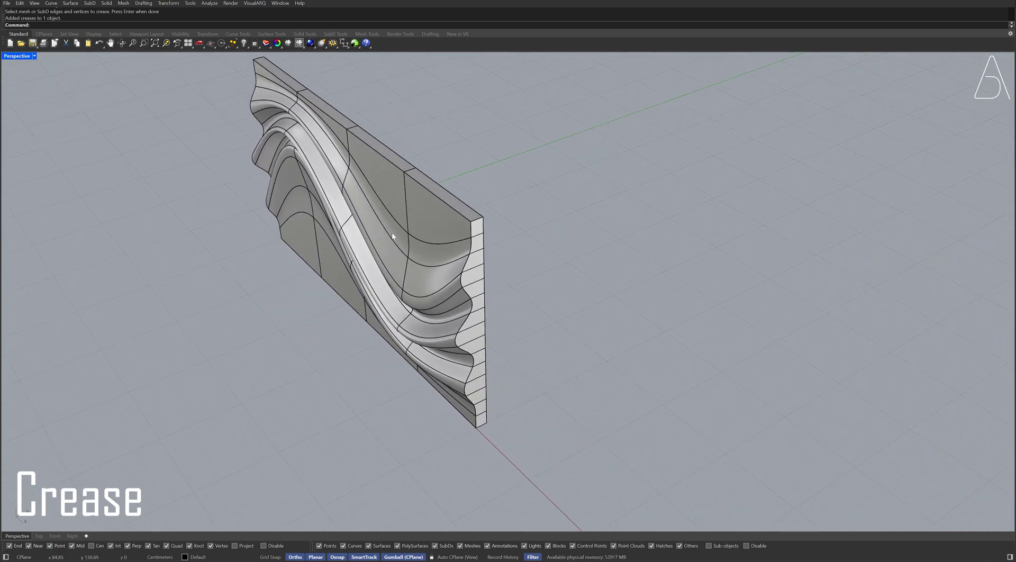
Convert the creased SubD panel to NURBS with ToNURBS, accepting the default options
{"action": "type", "text": "ToNURBS"}
{"action": "key", "text": "Return"}
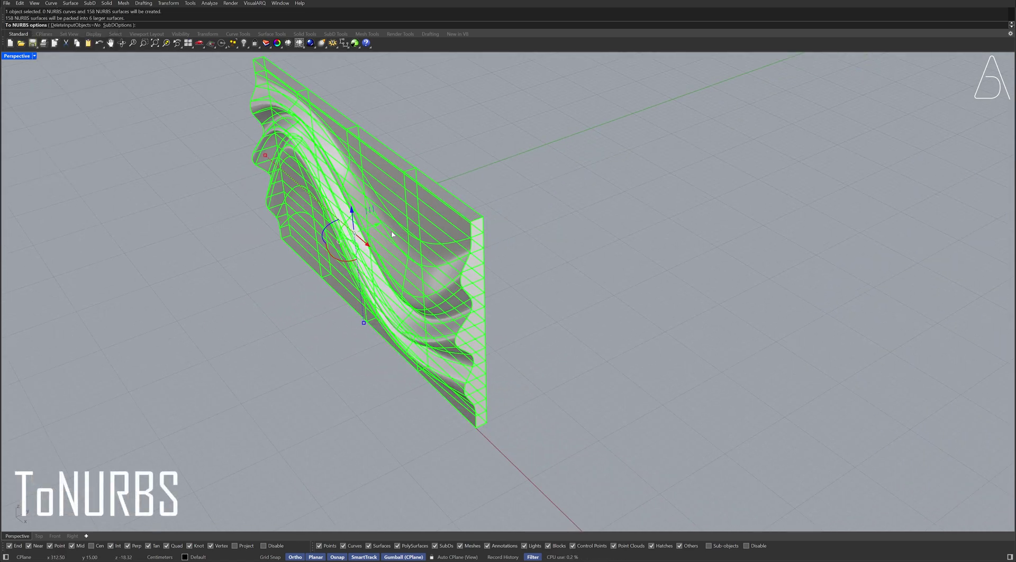
{"action": "key", "text": "Return"}
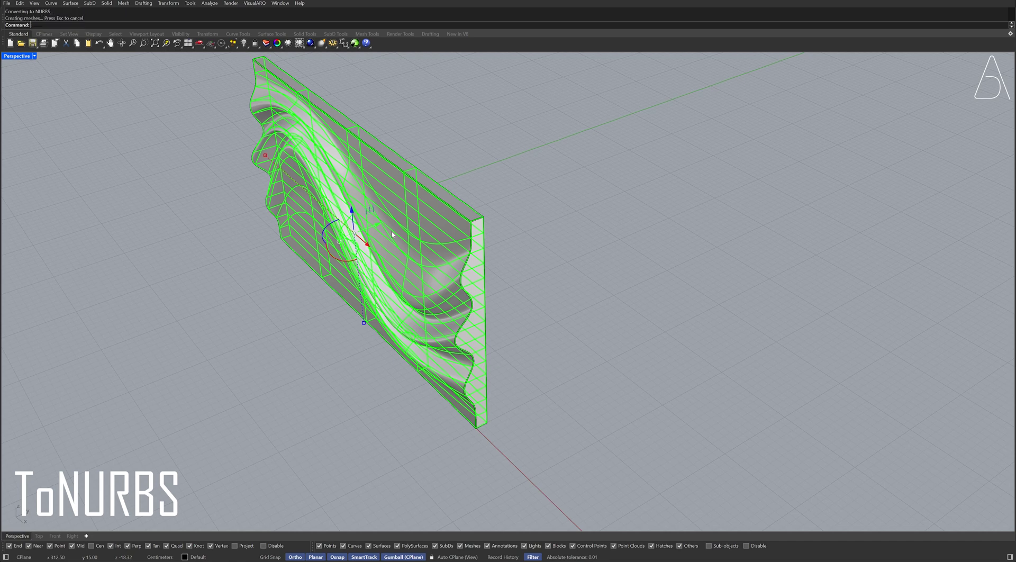
Move the NURBS panel off to the right beside the original SubD wall
{"action": "right_click_drag", "start_coordinate": [392, 235], "coordinate": [387, 272]}
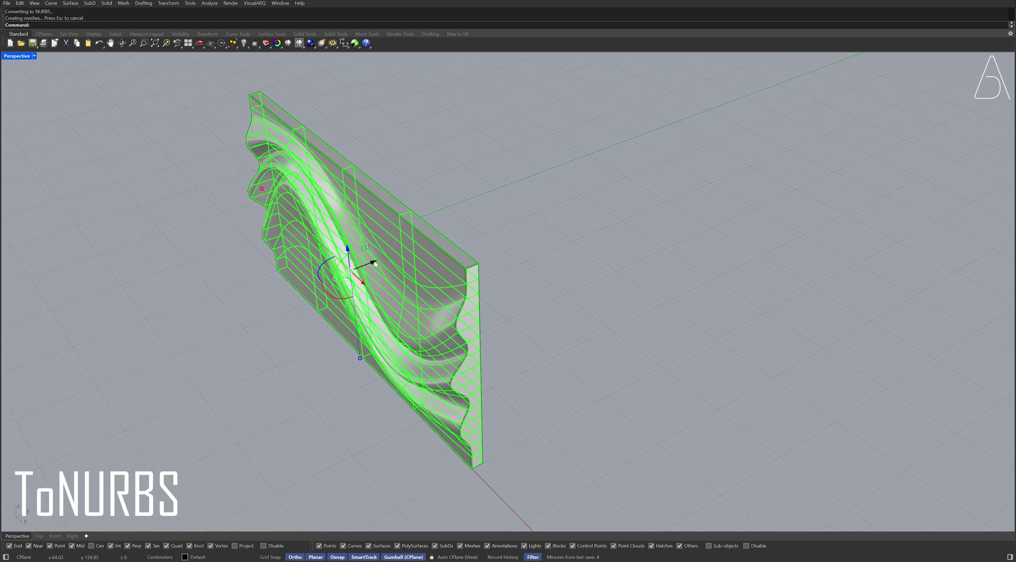
{"action": "left_click_drag", "start_coordinate": [374, 263], "coordinate": [546, 268]}
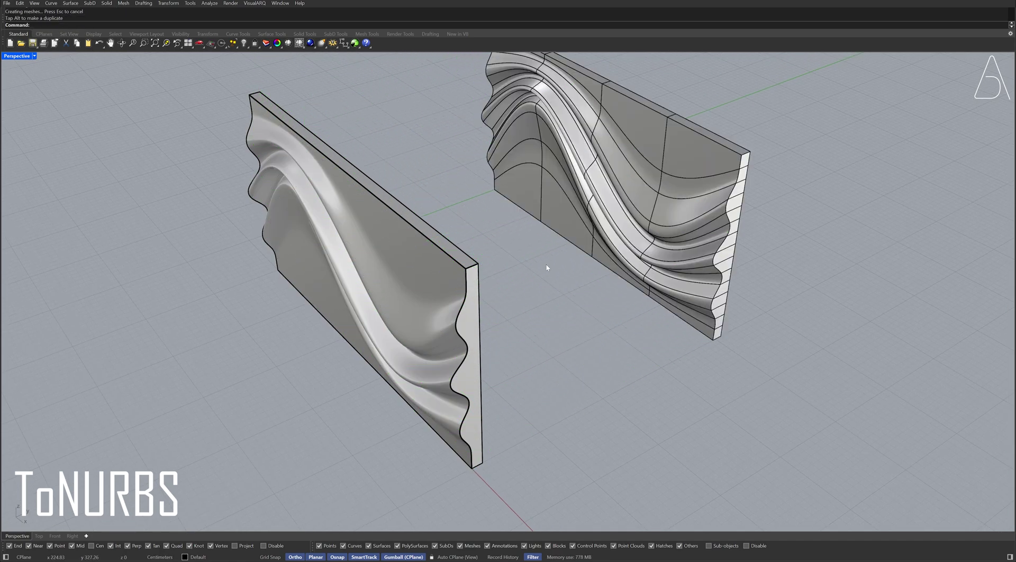
{"action": "right_click_drag", "start_coordinate": [517, 232], "coordinate": [493, 258]}
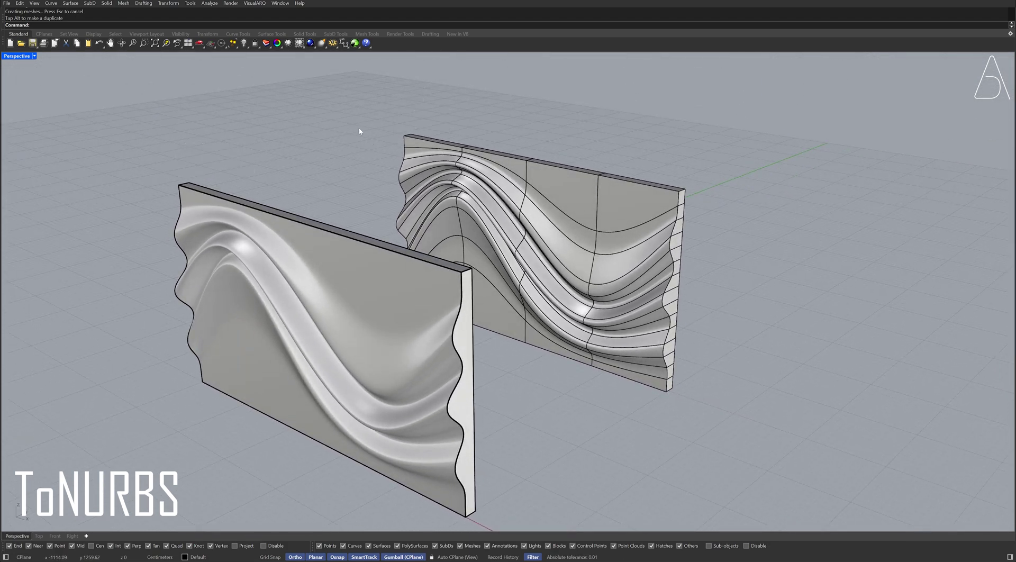
Switch the viewport to Monochrome display mode
{"action": "left_click", "coordinate": [299, 43]}
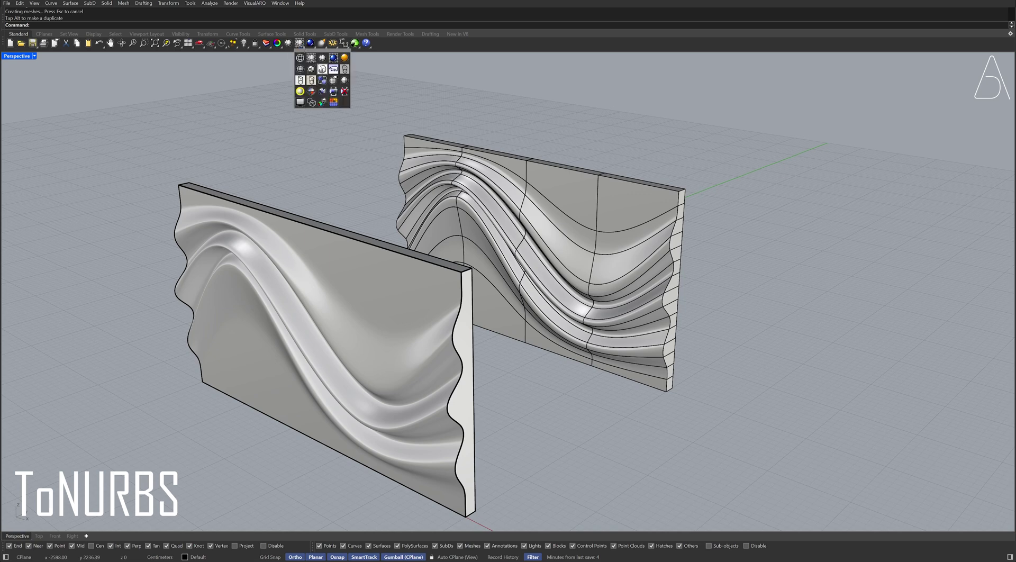
{"action": "left_click", "coordinate": [321, 72]}
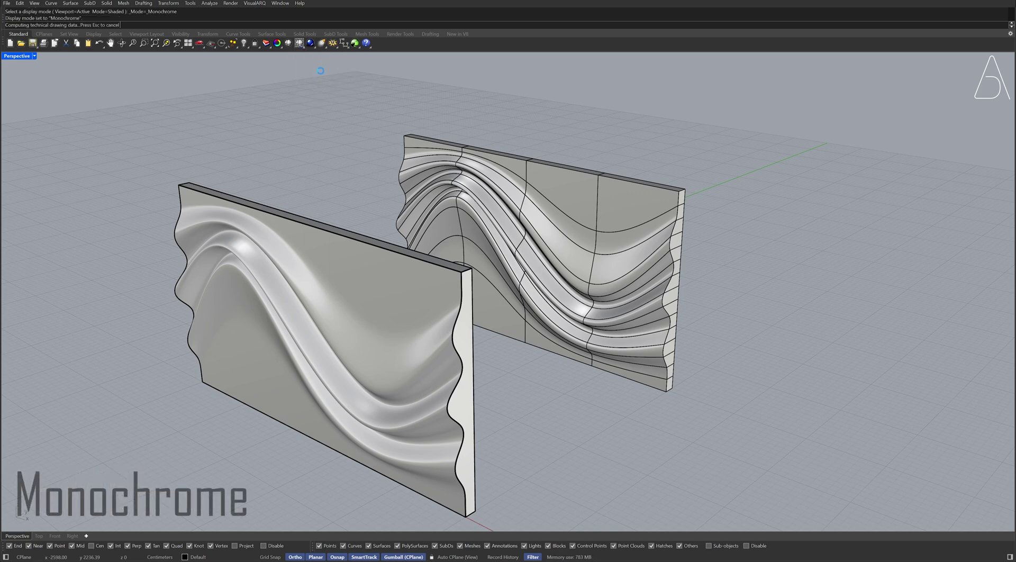
{"action": "mouse_move", "coordinate": [317, 134]}
{"action": "right_mouse_down"}
{"action": "mouse_move", "coordinate": [324, 145]}
{"action": "mouse_move", "coordinate": [313, 157]}
{"action": "right_mouse_up"}
{"action": "right_click_drag", "start_coordinate": [258, 236], "coordinate": [271, 246]}
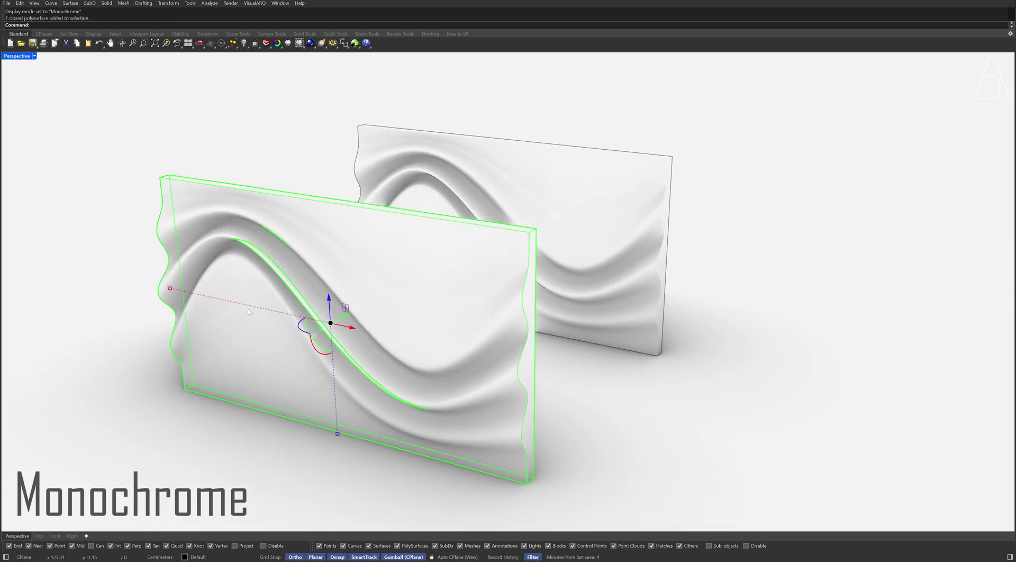
Slice the front NURBS panel into vertical Contour curves spaced 6 units apart
{"action": "type", "text": "Contour"}
{"action": "key", "text": "Return"}
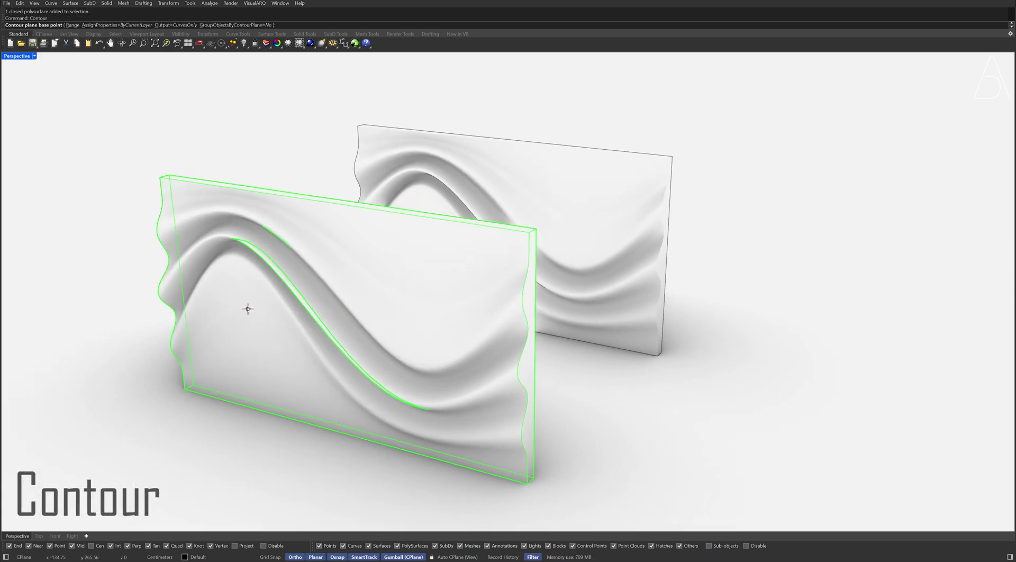
{"action": "left_click", "coordinate": [184, 390]}
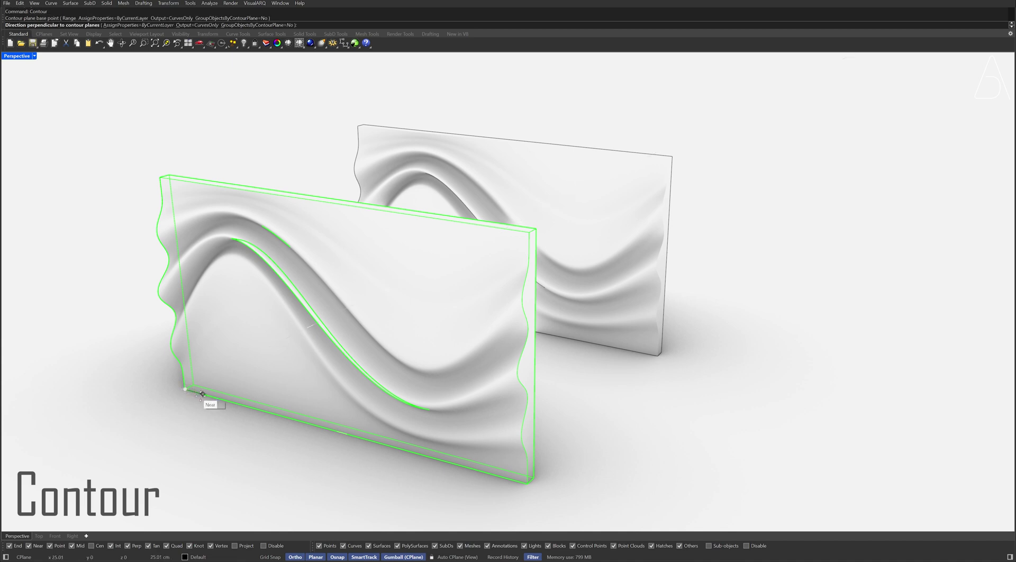
{"action": "left_click", "coordinate": [261, 422]}
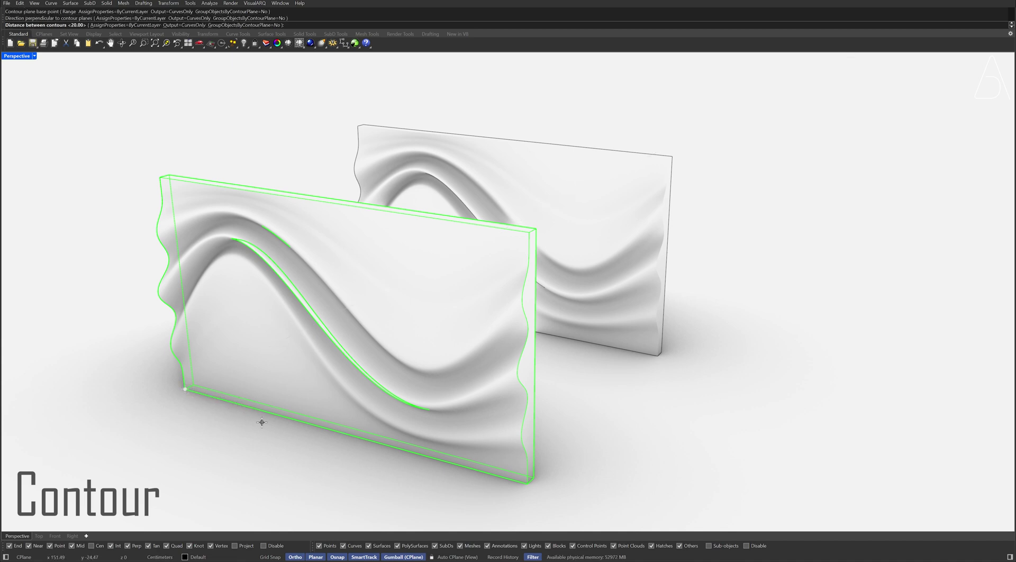
{"action": "type", "text": "6"}
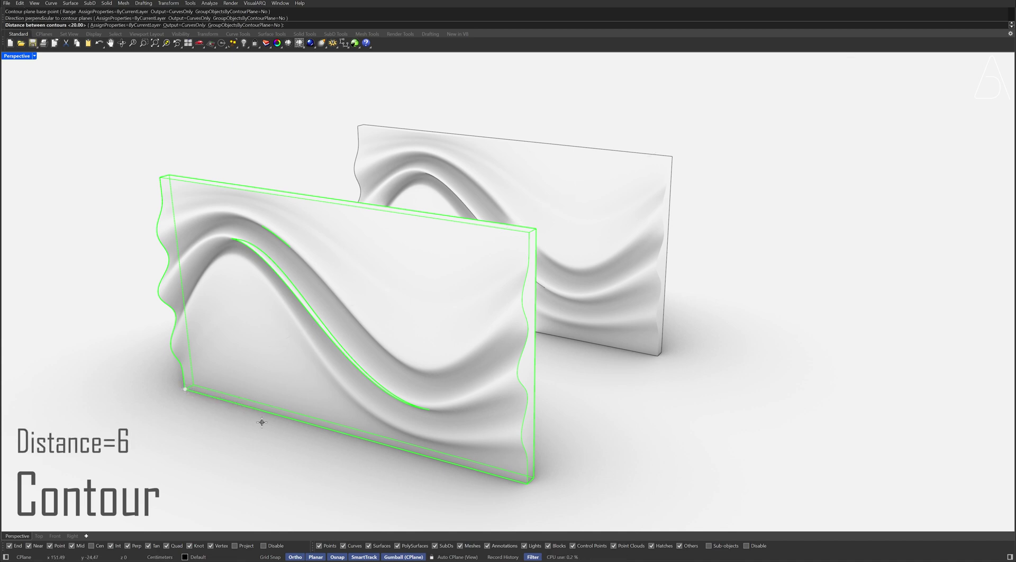
{"action": "key", "text": "Return"}
{"action": "key", "text": "Escape"}
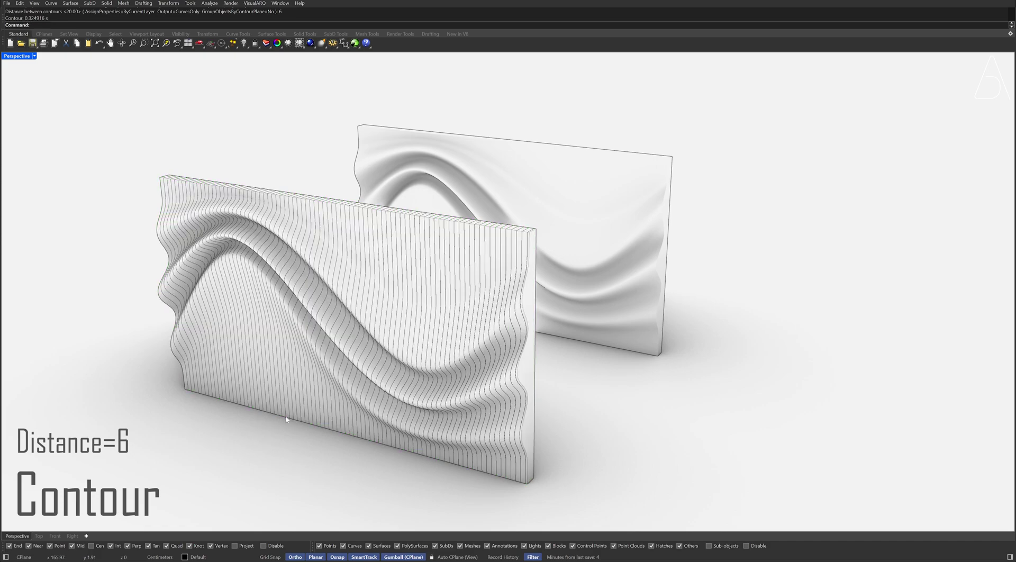
{"action": "right_click_drag", "start_coordinate": [289, 415], "coordinate": [390, 379]}
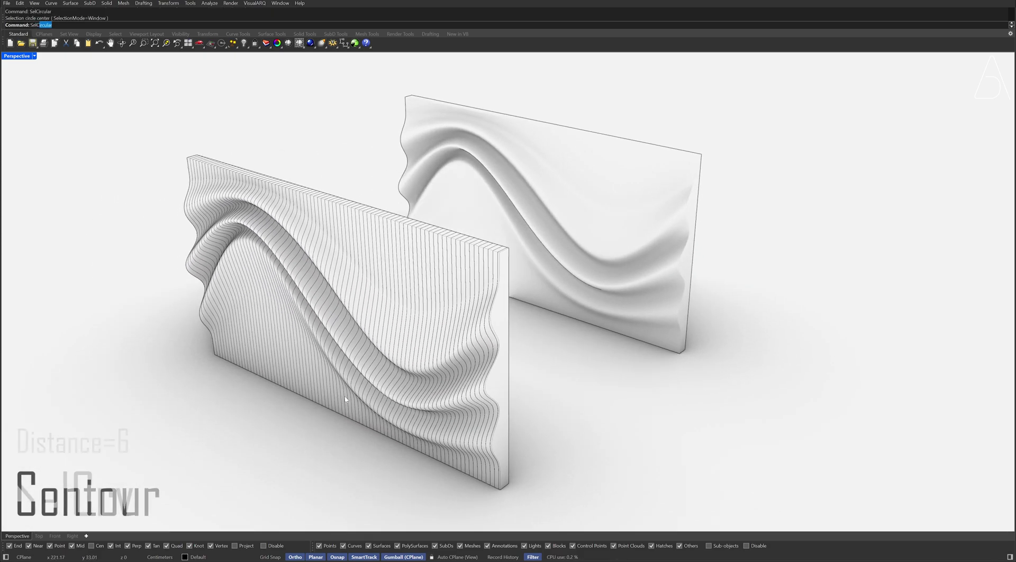
Select all the contour curves with SelCrv and isolate them
{"action": "type", "text": "SelCrv"}
{"action": "key", "text": "Return"}
{"action": "type", "text": "Isolate"}
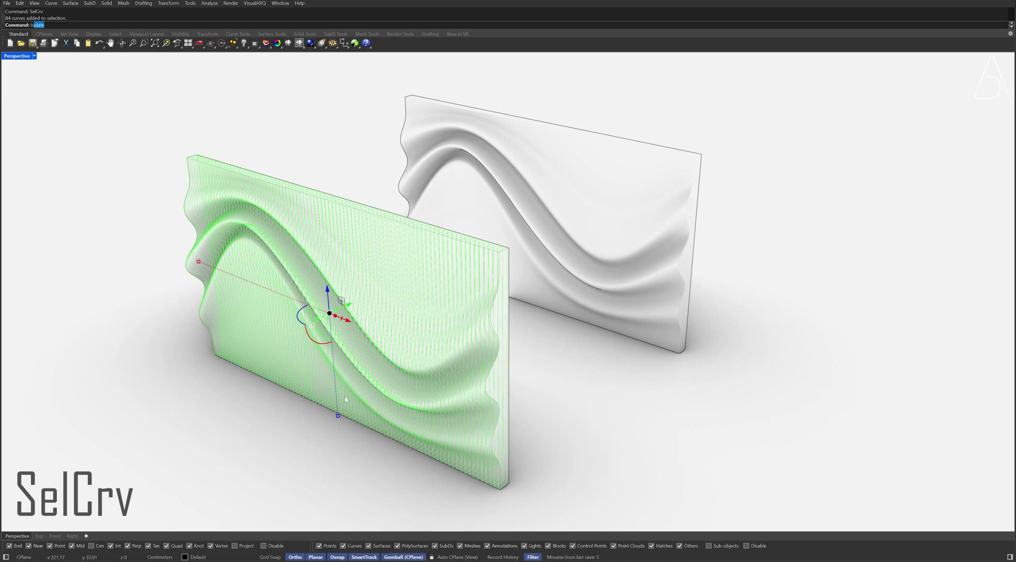
{"action": "key", "text": "Return"}
{"action": "right_click_drag", "start_coordinate": [344, 390], "coordinate": [418, 317]}
{"action": "scroll", "coordinate": [443, 311], "scroll_direction": "up", "scroll_amount": 3}
Extrude the curves 1.25 on both sides into fins, then delete the source curves
{"action": "type", "text": "ExtrudeCrv"}
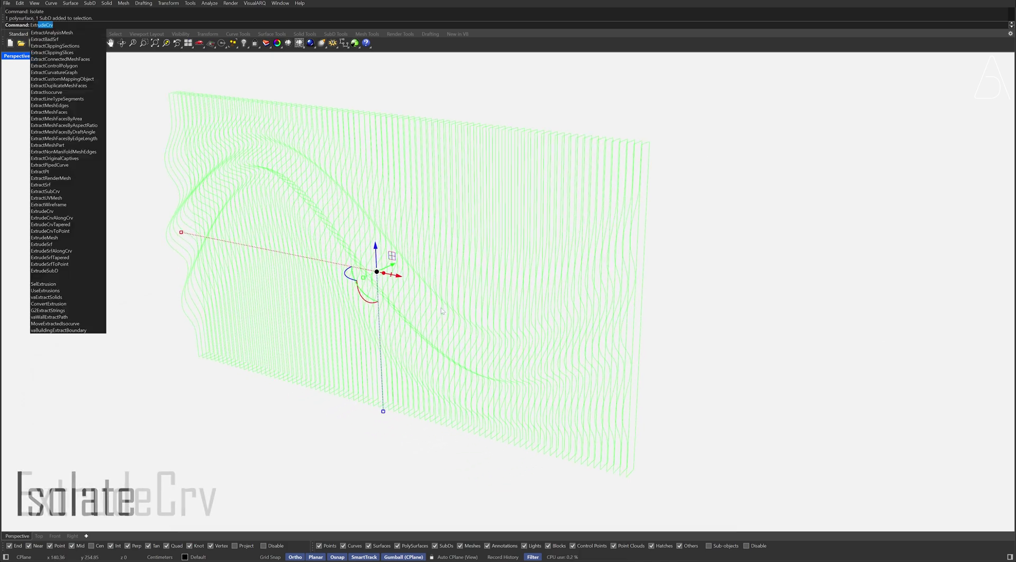
{"action": "key", "text": "Return"}
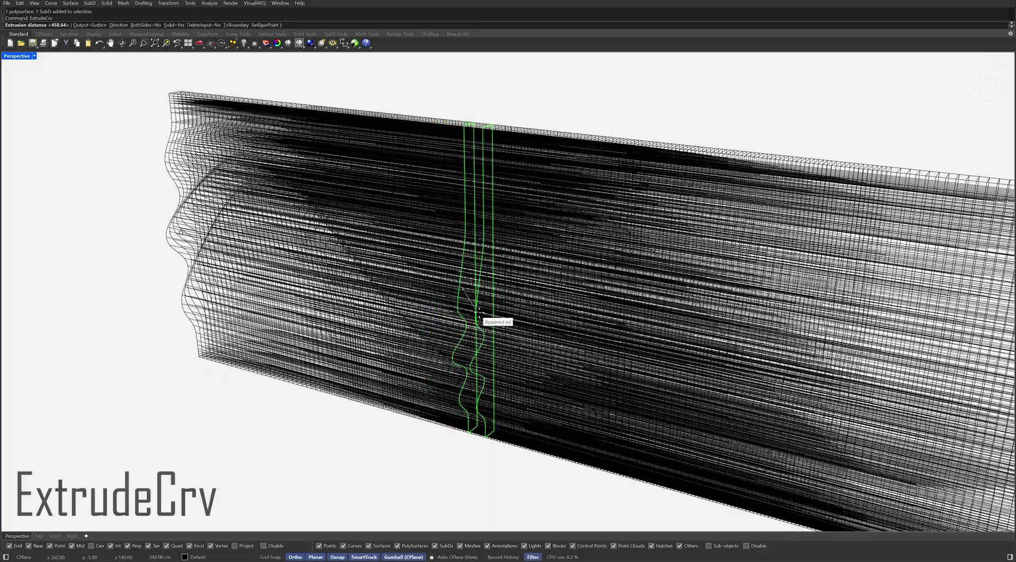
{"action": "type", "text": "b"}
{"action": "key", "text": "Return"}
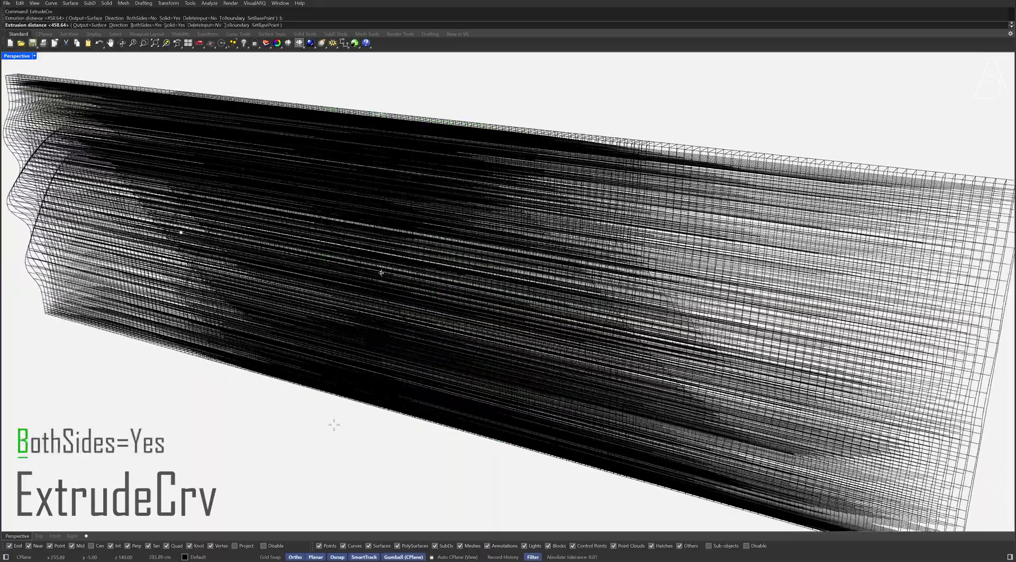
{"action": "type", "text": "1.25"}
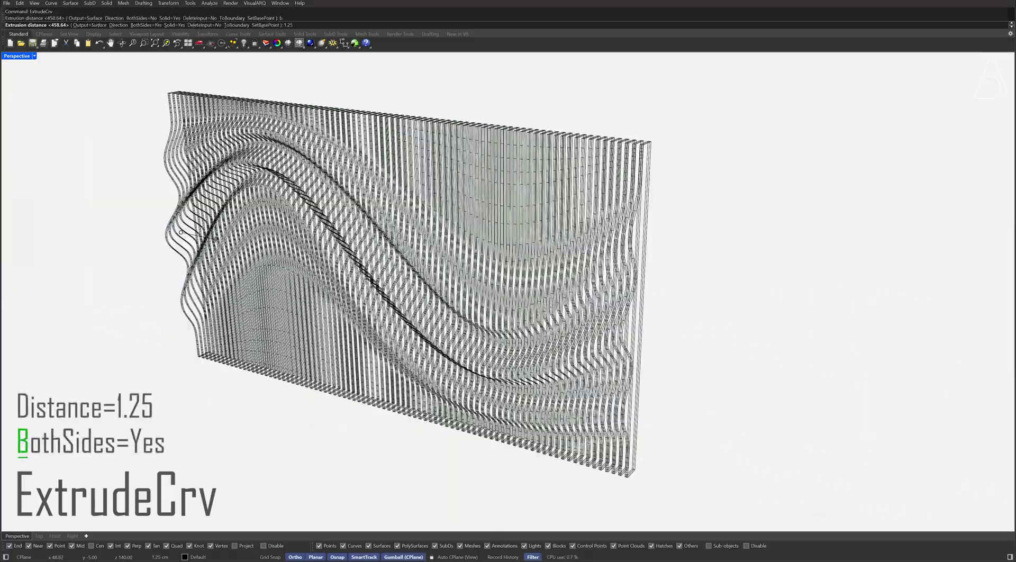
{"action": "key", "text": "Return"}
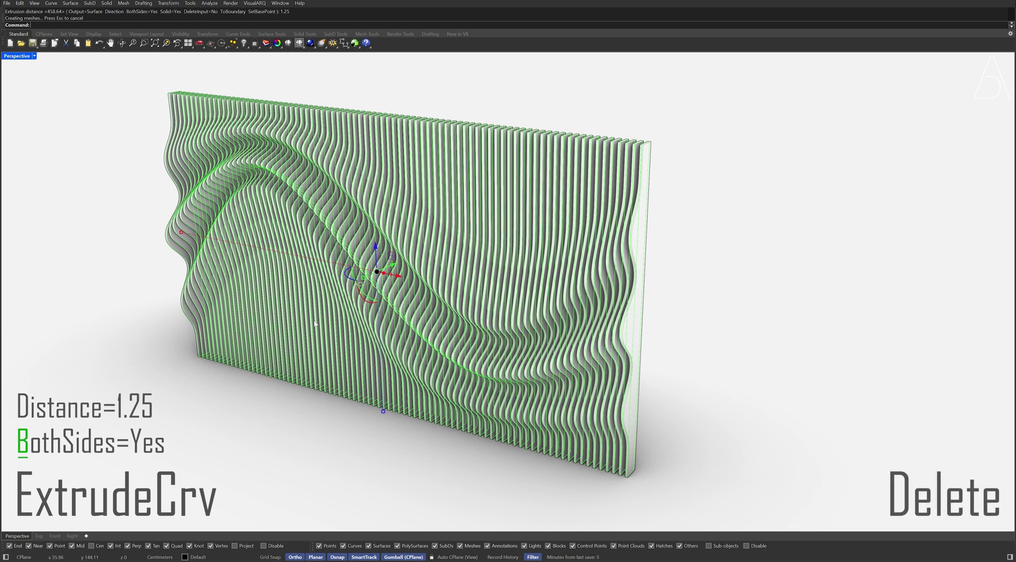
{"action": "key", "text": "Delete"}
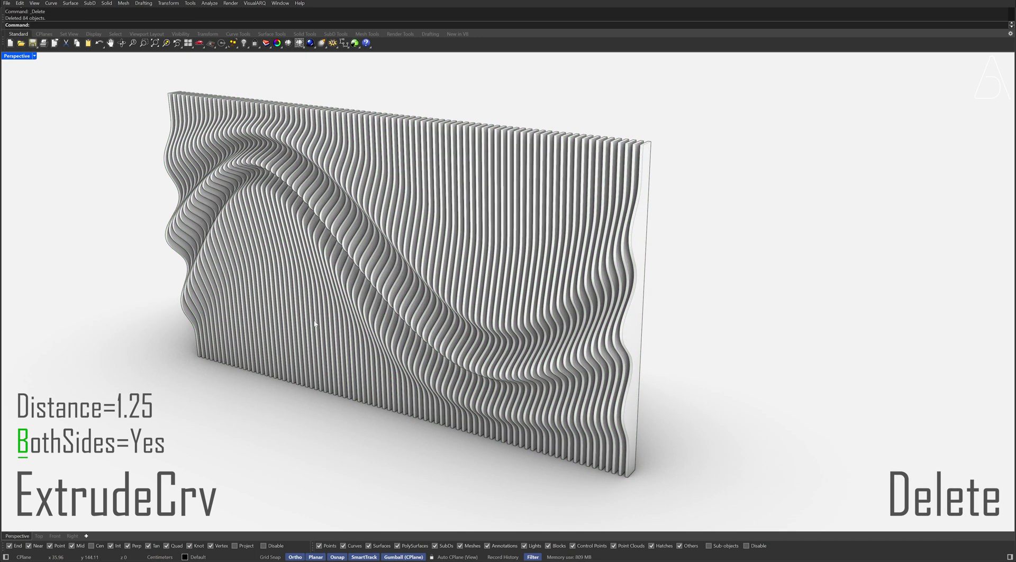